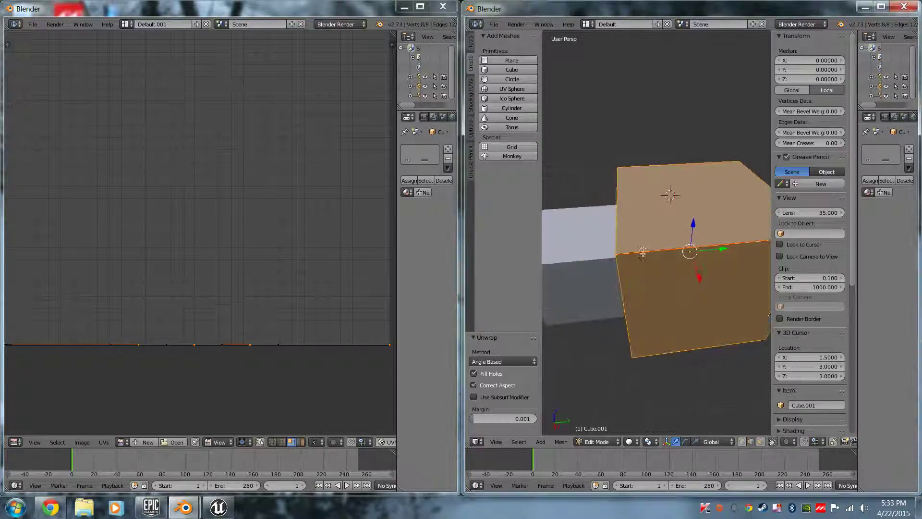
Select the whole cube mesh and set the UV editor to vertex selection.
{"action": "right_click", "coordinate": [641, 248]}
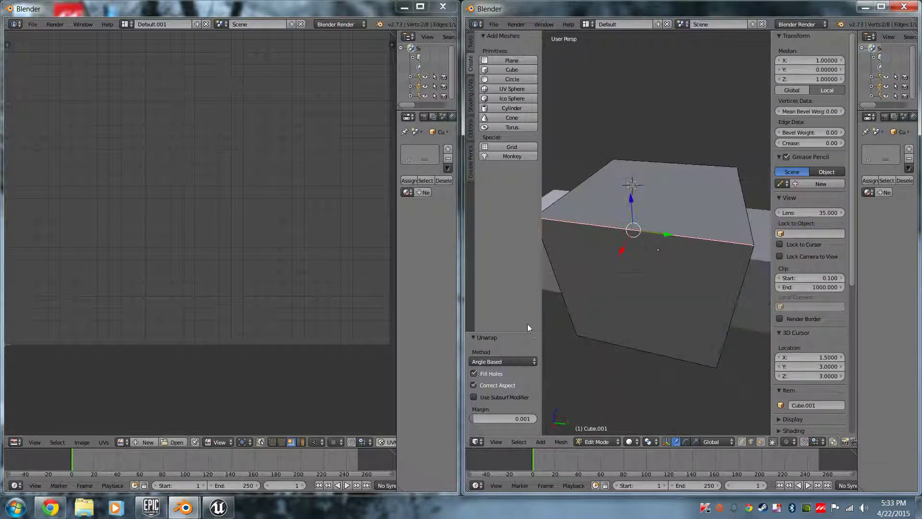
{"action": "key", "text": "a"}
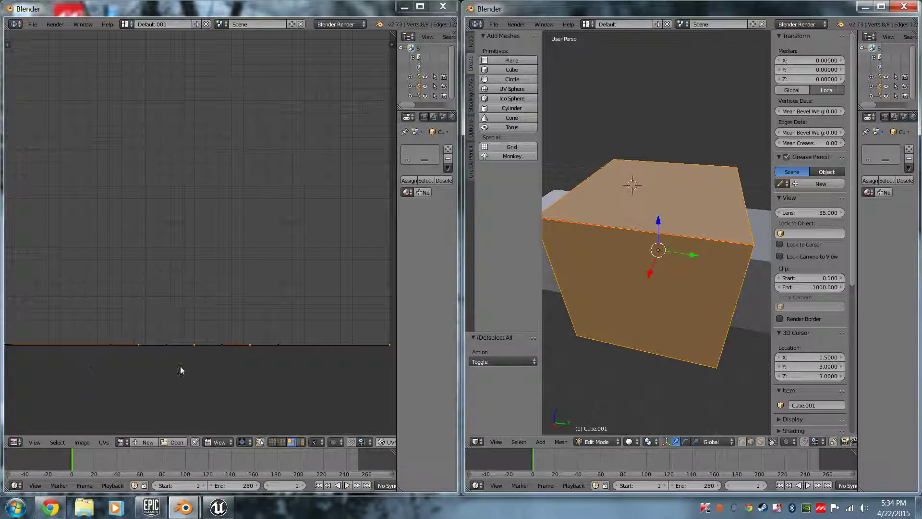
{"action": "right_click", "coordinate": [248, 342]}
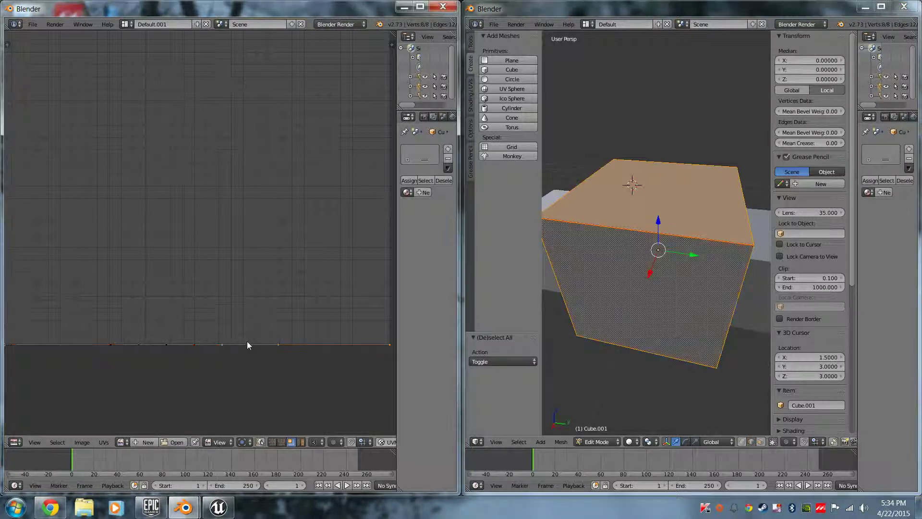
{"action": "left_click", "coordinate": [272, 442]}
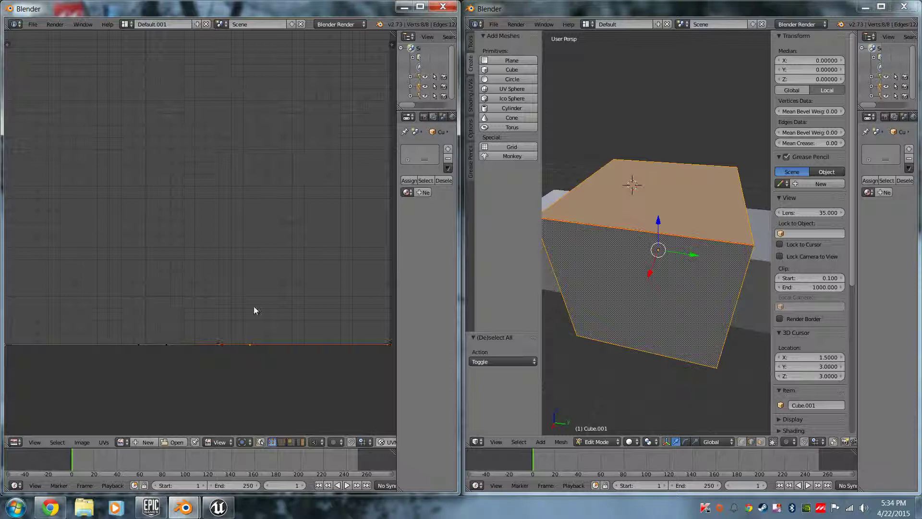
Raise three UV vertices from the collapsed baseline to start opening up the flattened layout.
{"action": "key", "text": "g"}
{"action": "left_click", "coordinate": [253, 250]}
{"action": "right_click", "coordinate": [223, 345]}
{"action": "key", "text": "g"}
{"action": "left_click", "coordinate": [179, 182]}
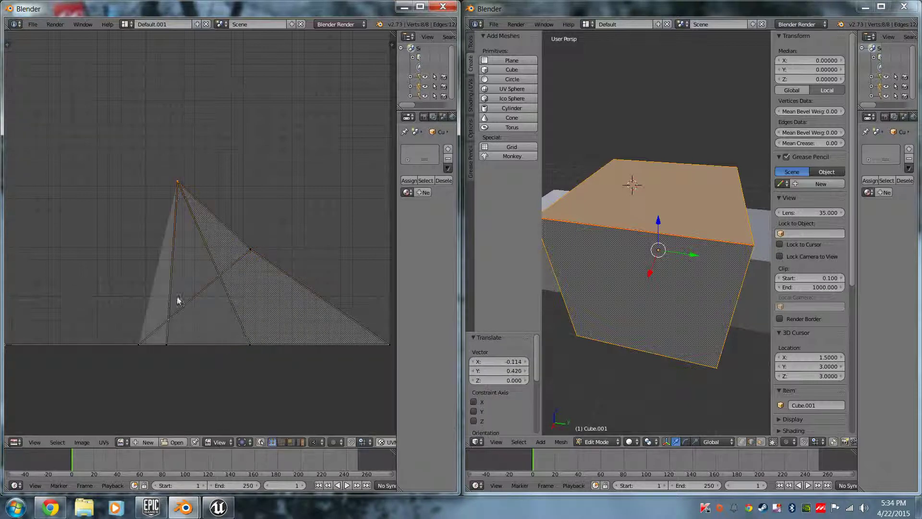
{"action": "right_click", "coordinate": [168, 352]}
{"action": "key", "text": "g"}
{"action": "left_click", "coordinate": [75, 160]}
Raise three more baseline UV vertices, placing them along the upper outline of the layout.
{"action": "middle_click_drag", "start_coordinate": [82, 327], "coordinate": [130, 315]}
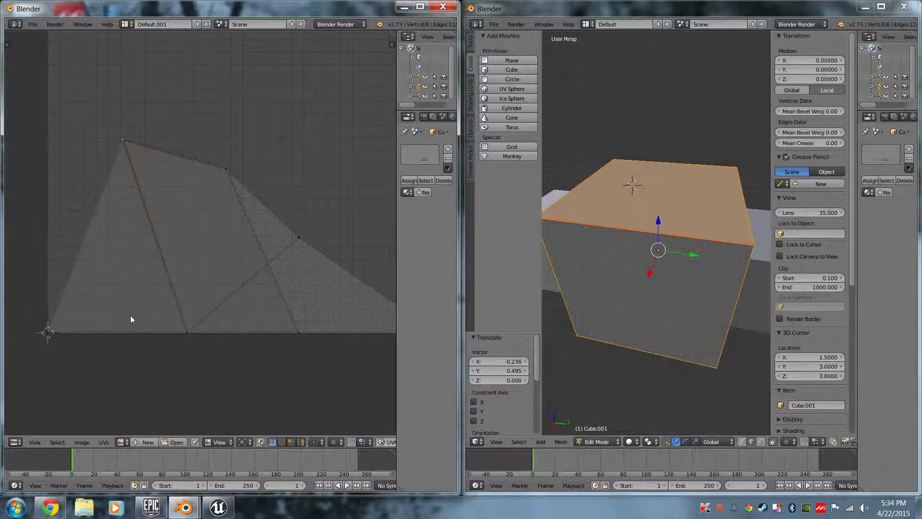
{"action": "right_click", "coordinate": [67, 340]}
{"action": "key", "text": "g"}
{"action": "left_click", "coordinate": [244, 82]}
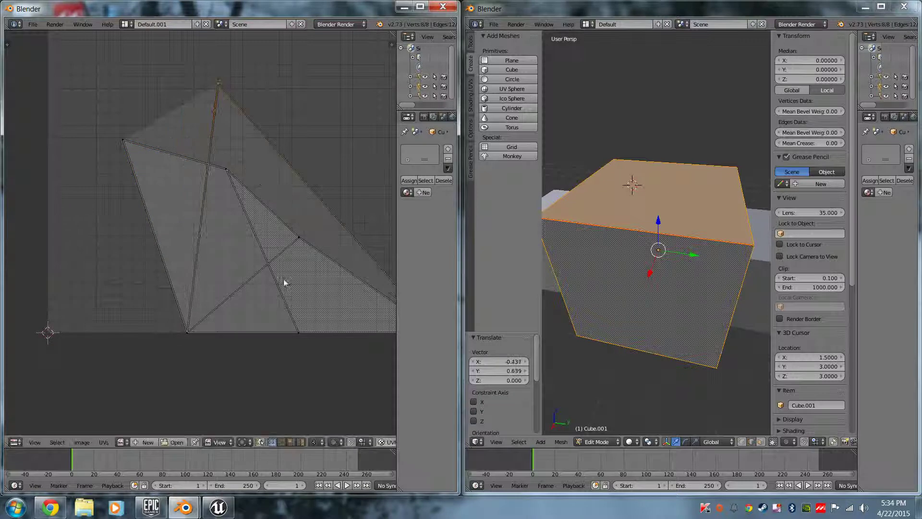
{"action": "middle_click_drag", "start_coordinate": [284, 283], "coordinate": [225, 304]}
{"action": "right_click", "coordinate": [240, 358]}
{"action": "key", "text": "g"}
{"action": "left_click", "coordinate": [356, 97]}
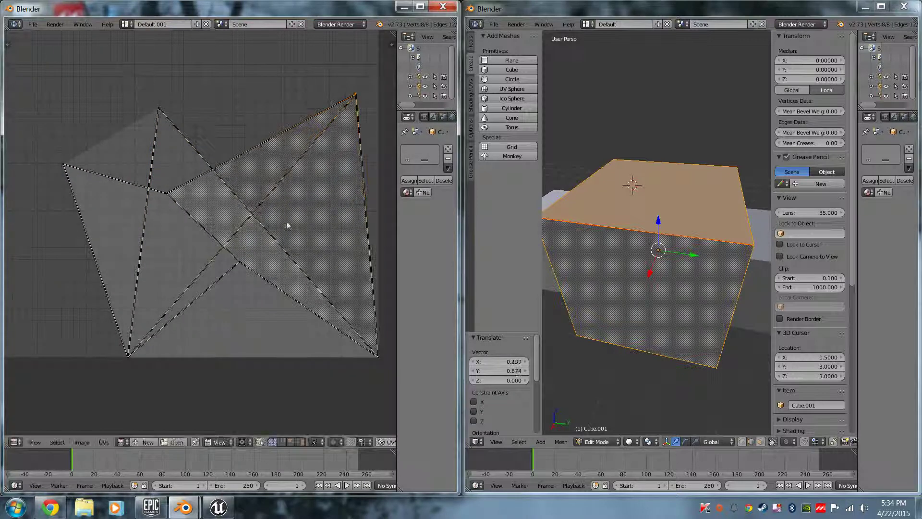
{"action": "right_click", "coordinate": [129, 356]}
{"action": "key", "text": "g"}
{"action": "left_click", "coordinate": [279, 46]}
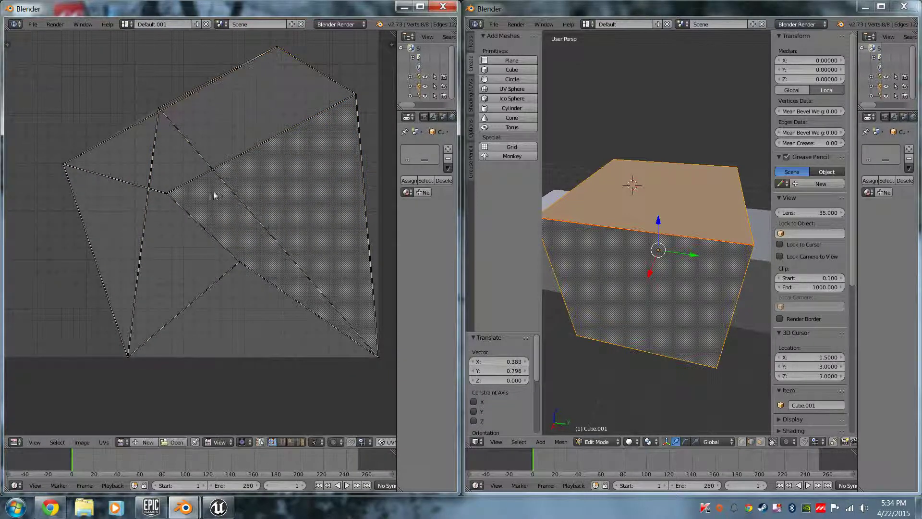
Reposition the inner UV vertices of the layout to pull its overlapping faces apart.
{"action": "right_click", "coordinate": [168, 194]}
{"action": "key", "text": "g"}
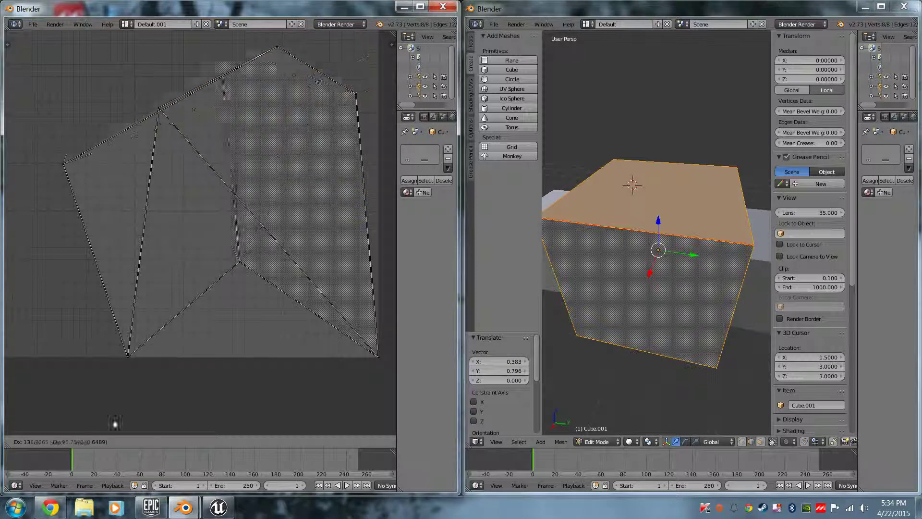
{"action": "left_click", "coordinate": [119, 406]}
{"action": "key", "text": "g"}
{"action": "left_click", "coordinate": [152, 202]}
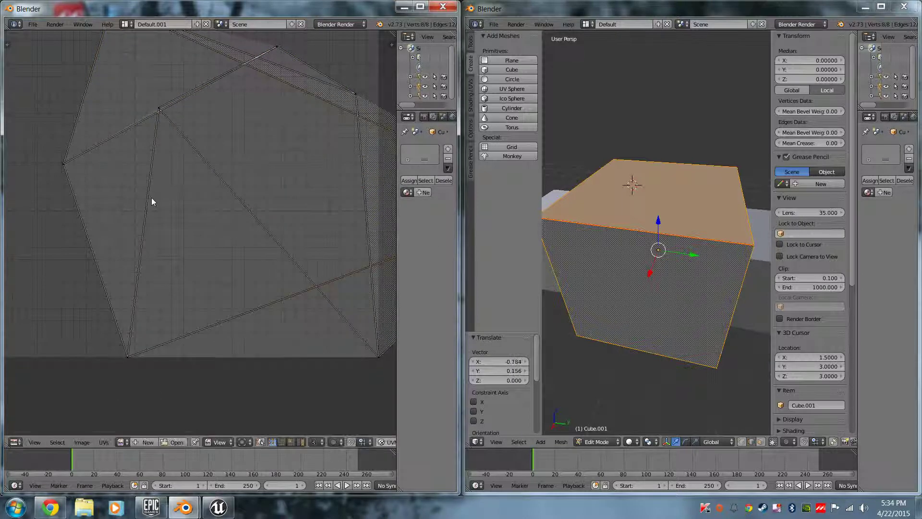
{"action": "scroll", "coordinate": [201, 210], "scroll_direction": "down", "scroll_amount": 4}
{"action": "key", "text": "g"}
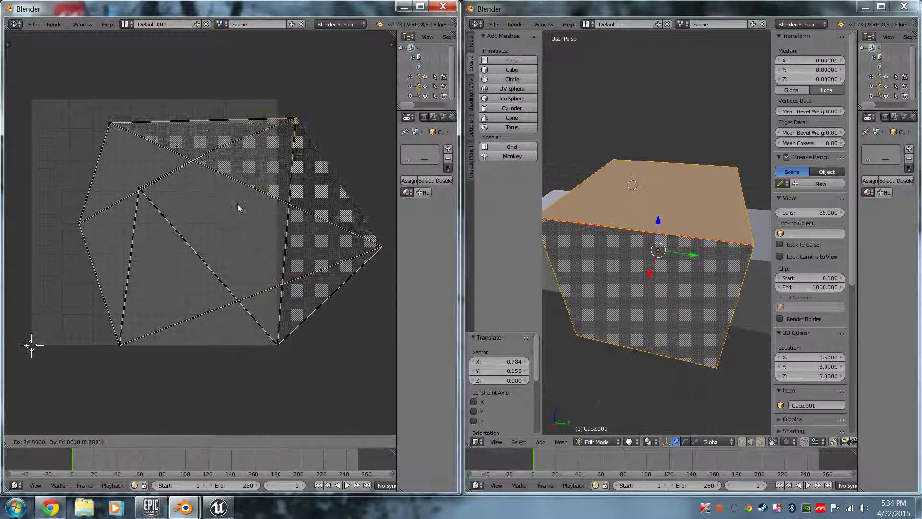
{"action": "left_click", "coordinate": [216, 241]}
Move one upper UV vertex inward and another out to the right border of the UV area.
{"action": "right_click", "coordinate": [212, 155]}
{"action": "key", "text": "g"}
{"action": "left_click", "coordinate": [195, 207]}
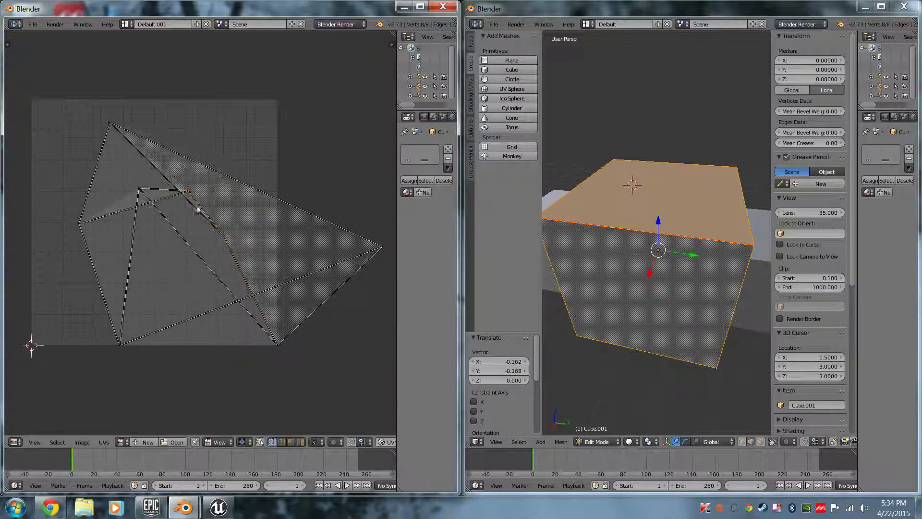
{"action": "right_click", "coordinate": [224, 239]}
{"action": "key", "text": "g"}
{"action": "left_click", "coordinate": [279, 152]}
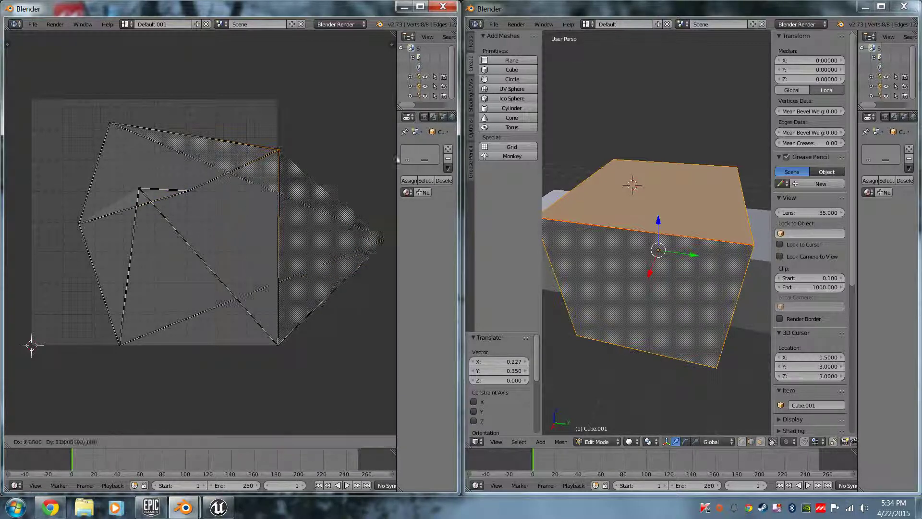
Adjust the rightmost, inner and upper-right UV vertices to spread the tangled faces further.
{"action": "right_click_drag", "start_coordinate": [382, 247], "coordinate": [394, 149]}
{"action": "right_click_drag", "start_coordinate": [187, 188], "coordinate": [127, 236]}
{"action": "left_click", "coordinate": [129, 166]}
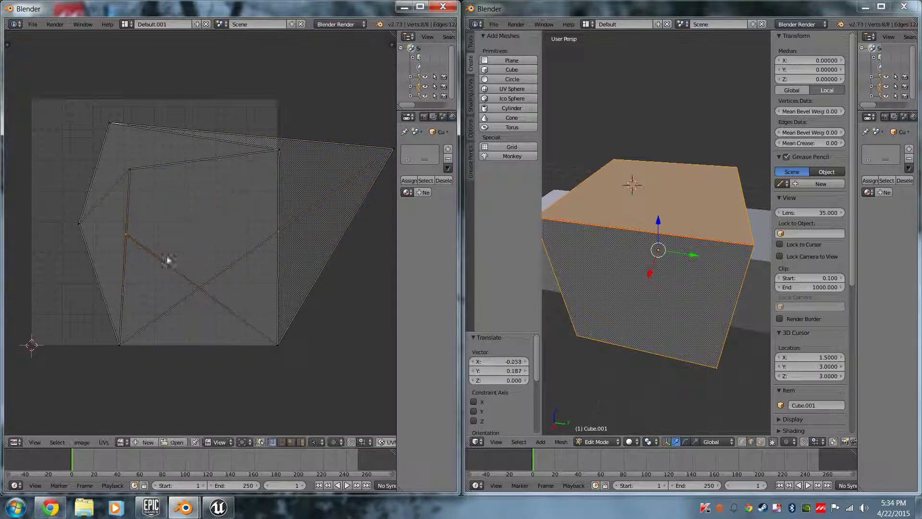
{"action": "right_click_drag", "start_coordinate": [281, 153], "coordinate": [301, 80]}
{"action": "right_click_drag", "start_coordinate": [384, 152], "coordinate": [342, 157]}
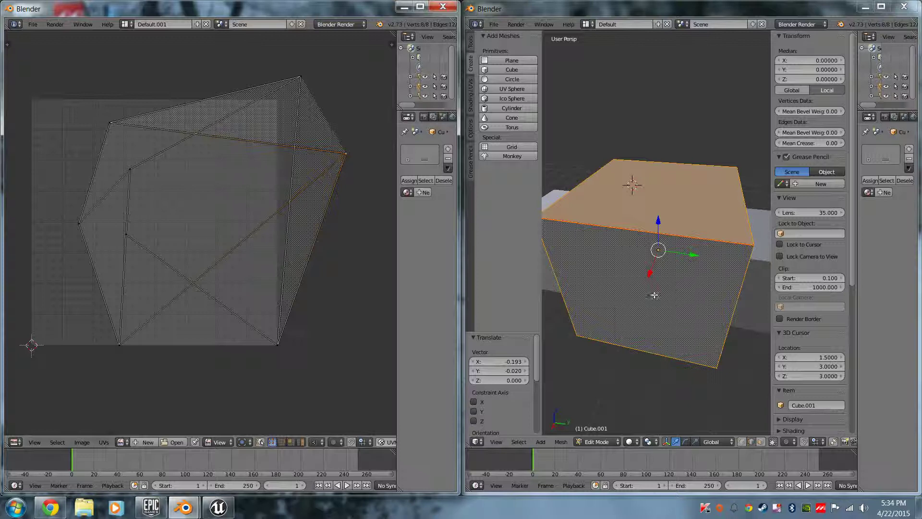
Try to mark one front vertical edge of the cube as a seam.
{"action": "middle_click_drag", "start_coordinate": [629, 321], "coordinate": [651, 273]}
{"action": "right_click", "coordinate": [691, 242]}
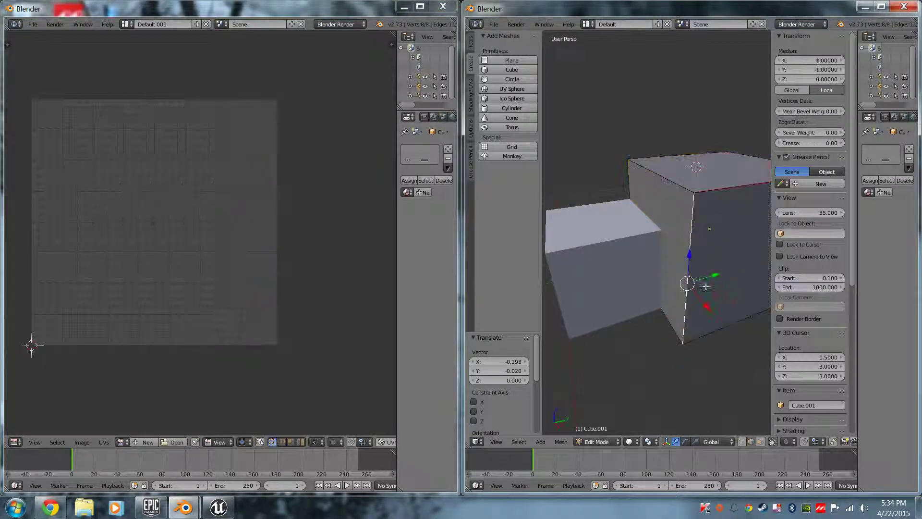
{"action": "middle_click_drag", "start_coordinate": [706, 287], "coordinate": [683, 300]}
{"action": "key", "text": "space"}
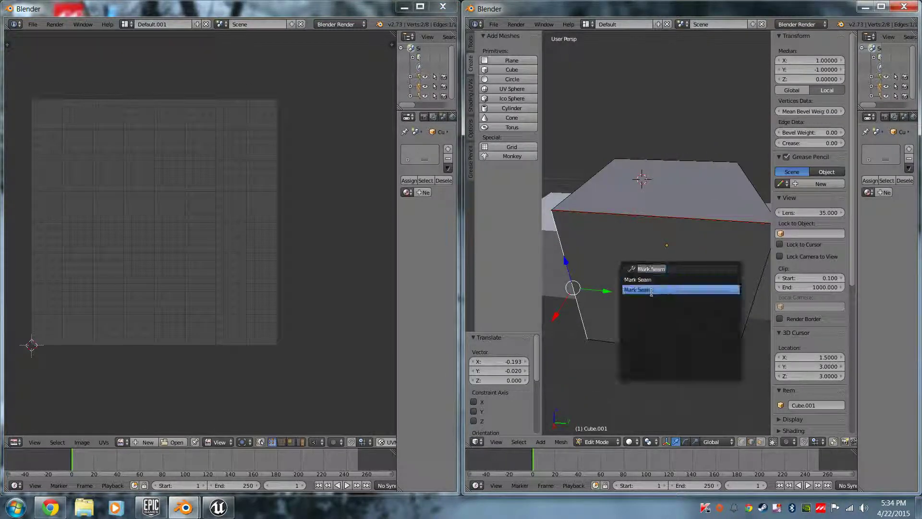
Mark the two side edges of the cube's top face as seams.
{"action": "right_click", "coordinate": [594, 176]}
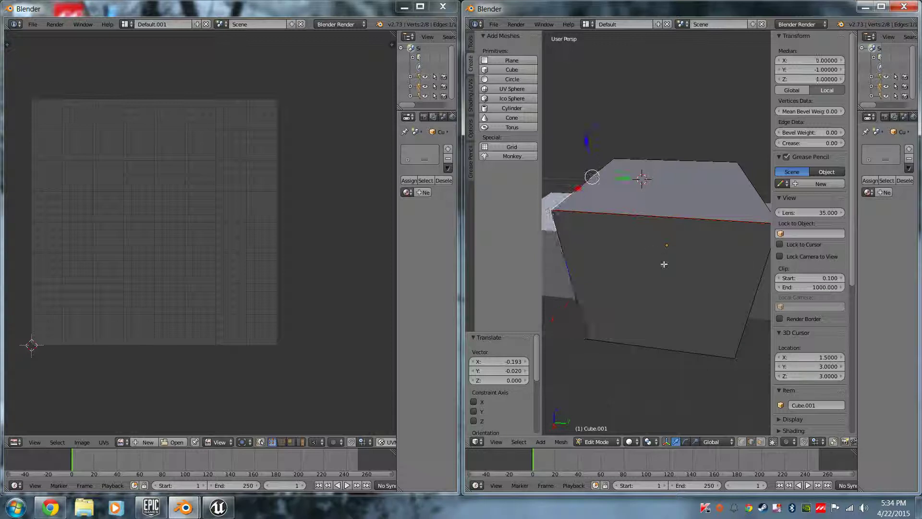
{"action": "key", "text": "space"}
{"action": "left_click", "coordinate": [685, 276]}
{"action": "middle_click_drag", "start_coordinate": [686, 276], "coordinate": [654, 248]}
{"action": "right_click", "coordinate": [675, 200]}
{"action": "key", "text": "space"}
{"action": "left_click", "coordinate": [693, 211]}
Select the whole cube and unwrap it using the seams around its top face.
{"action": "key", "text": "a"}
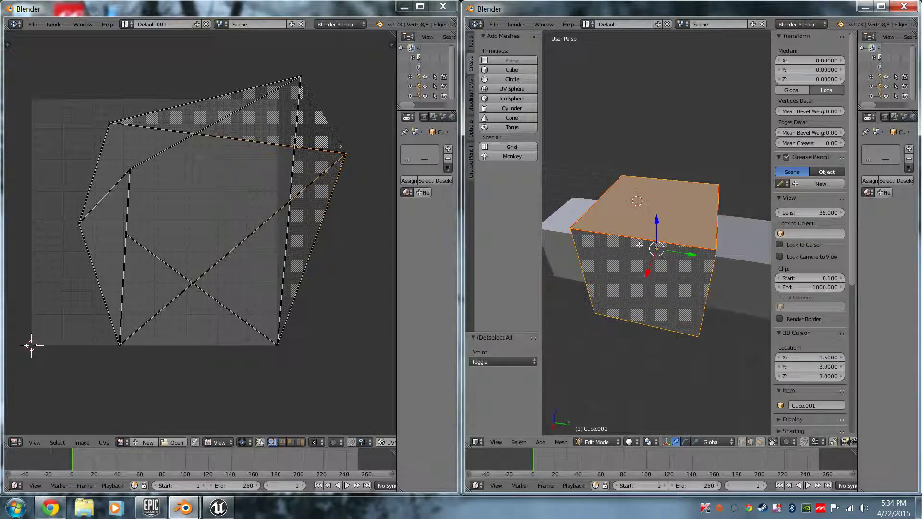
{"action": "key", "text": "u"}
{"action": "left_click", "coordinate": [634, 246]}
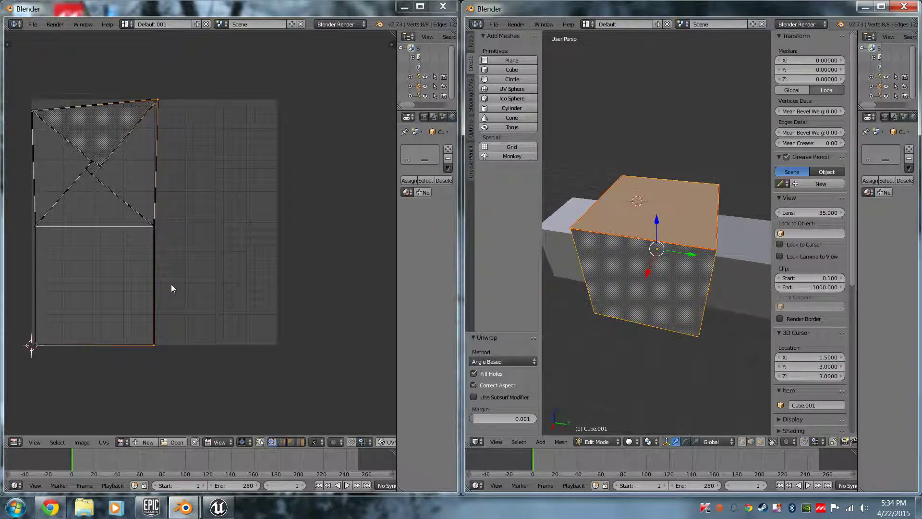
{"action": "middle_click_drag", "start_coordinate": [229, 246], "coordinate": [275, 262]}
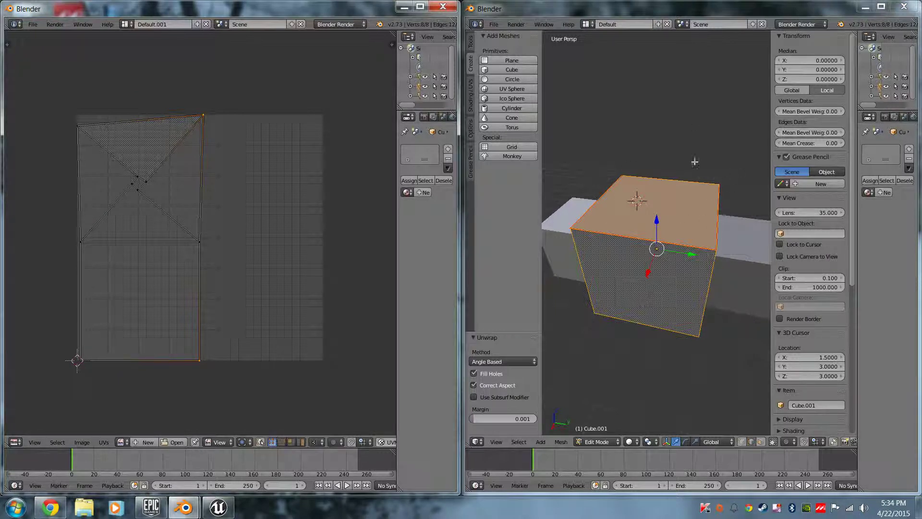
Mark the cube's two rear vertical edges as seams.
{"action": "middle_click_drag", "start_coordinate": [579, 281], "coordinate": [787, 272]}
{"action": "right_click", "coordinate": [626, 180]}
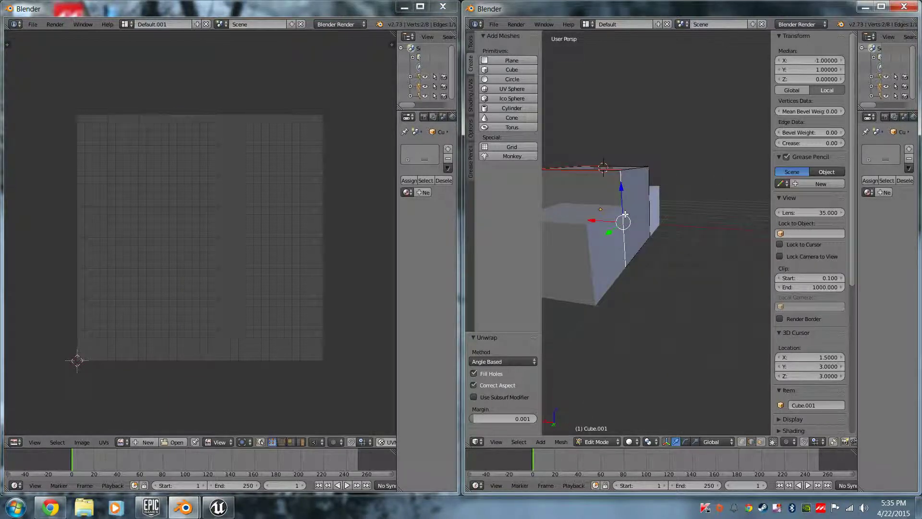
{"action": "key", "text": "space"}
{"action": "left_click", "coordinate": [658, 223]}
{"action": "middle_click_drag", "start_coordinate": [657, 222], "coordinate": [663, 194]}
{"action": "right_click", "coordinate": [665, 192]}
{"action": "key", "text": "space"}
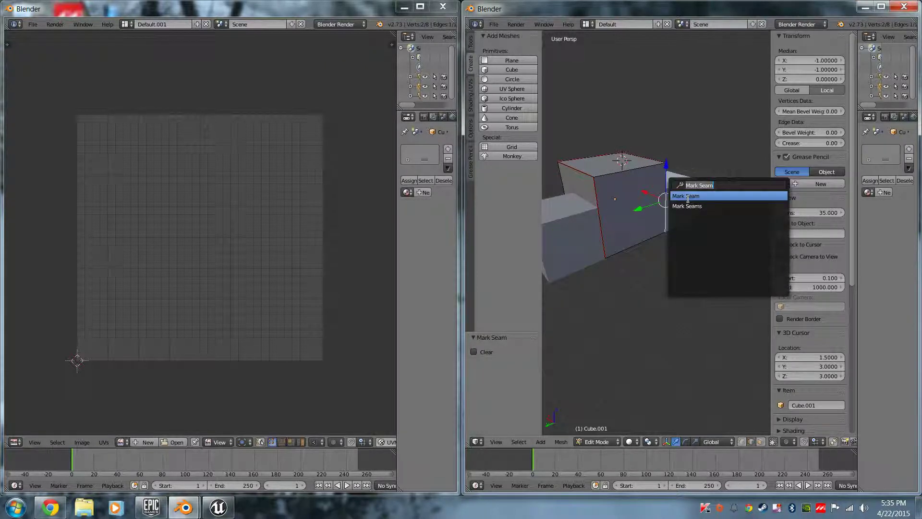
{"action": "left_click", "coordinate": [688, 197]}
Select the entire cube again and unwrap it with the added rear seams.
{"action": "key", "text": "u"}
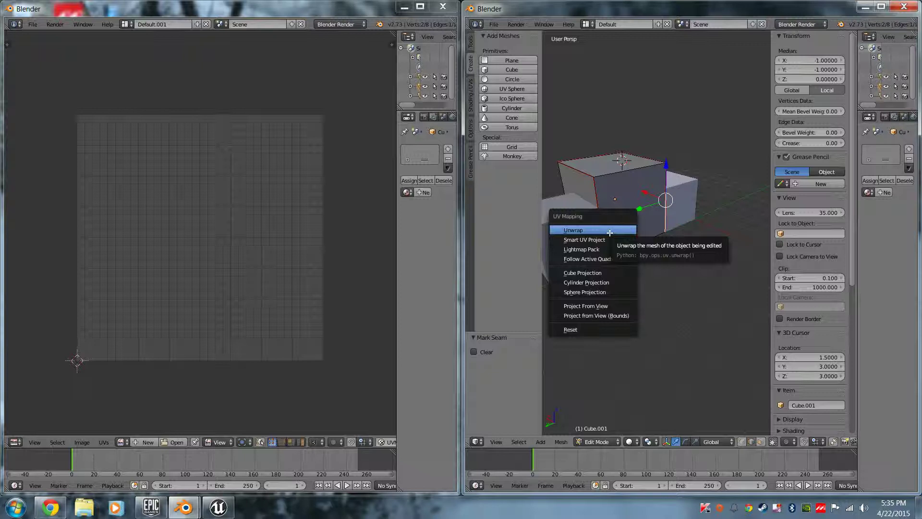
{"action": "left_click", "coordinate": [610, 233]}
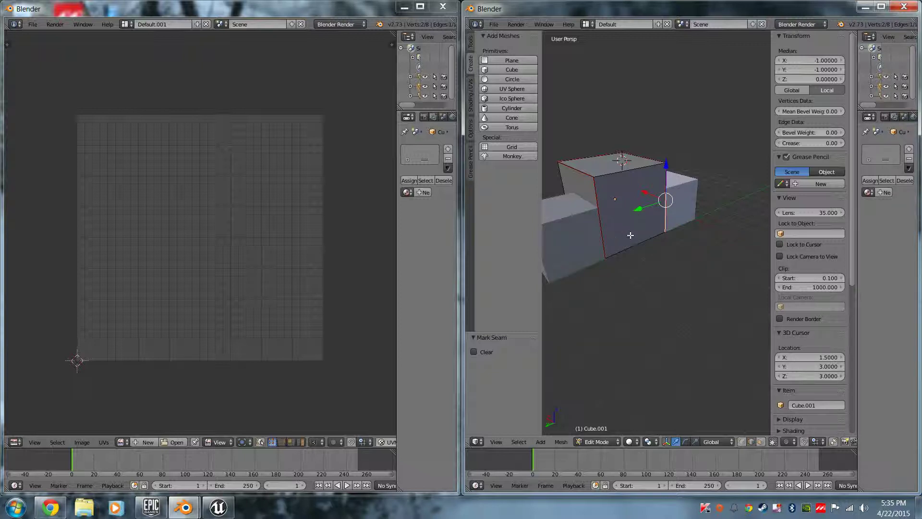
{"action": "key", "text": "a"}
{"action": "key", "text": "a"}
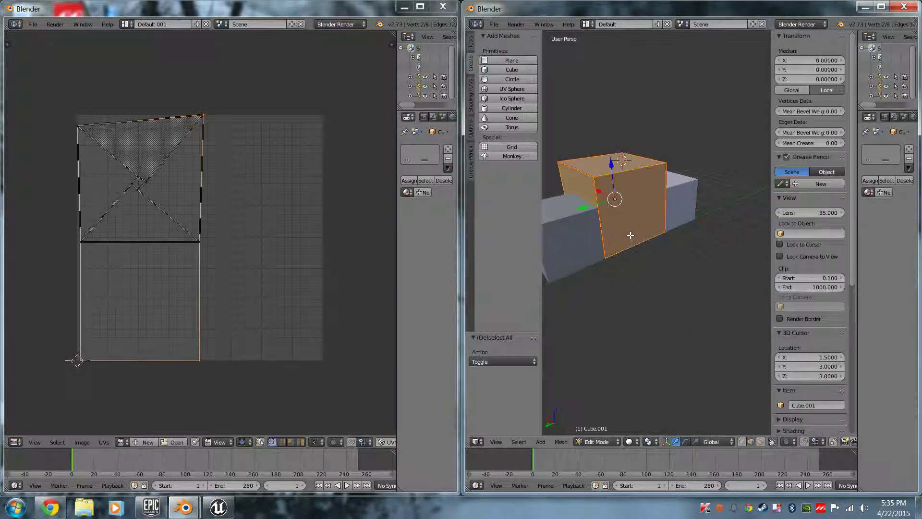
{"action": "key", "text": "u"}
{"action": "left_click", "coordinate": [631, 237]}
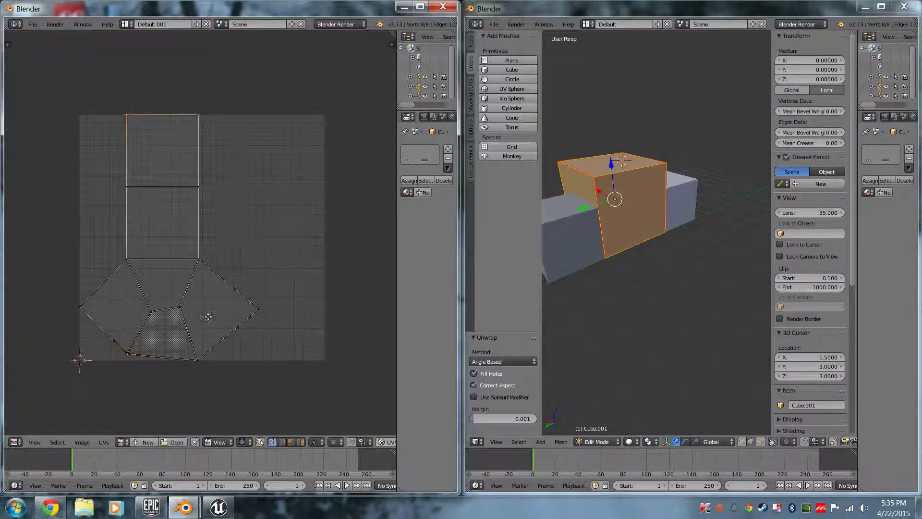
{"action": "middle_click_drag", "start_coordinate": [205, 317], "coordinate": [243, 280]}
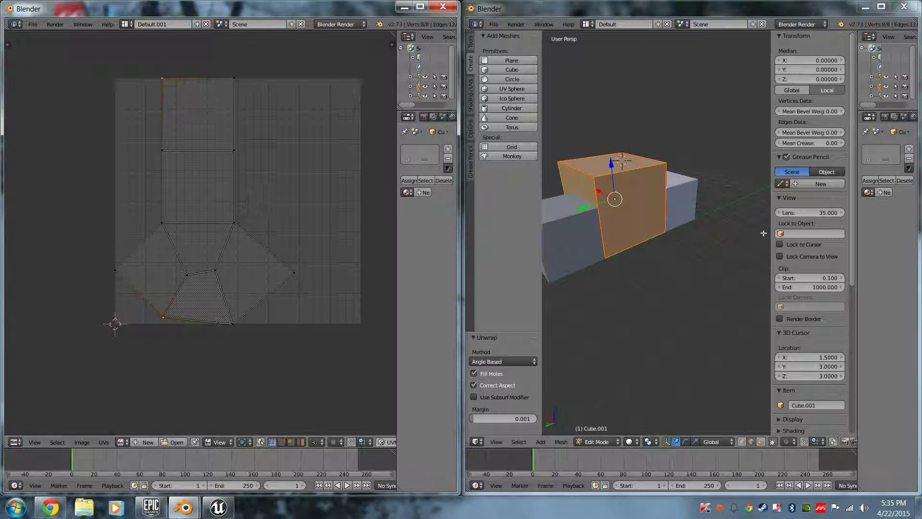
{"action": "middle_click_drag", "start_coordinate": [668, 130], "coordinate": [744, 249]}
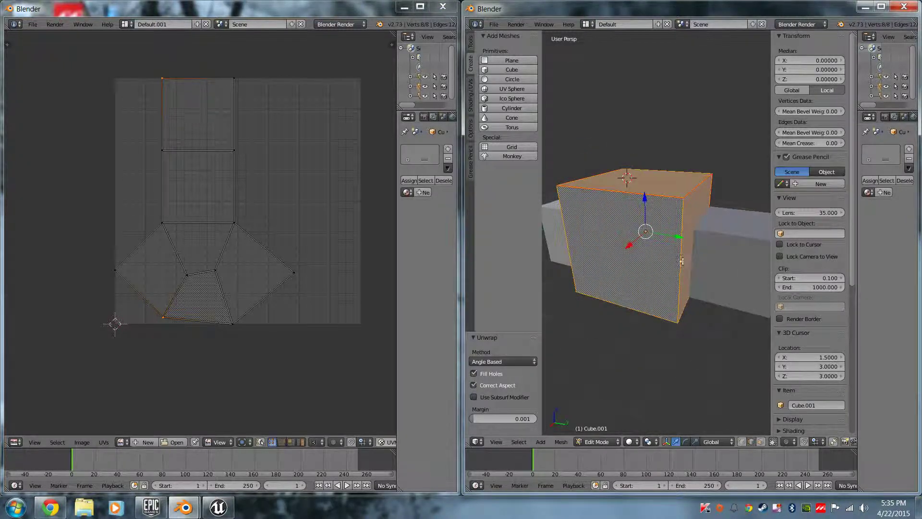
{"action": "middle_click_drag", "start_coordinate": [653, 281], "coordinate": [625, 250]}
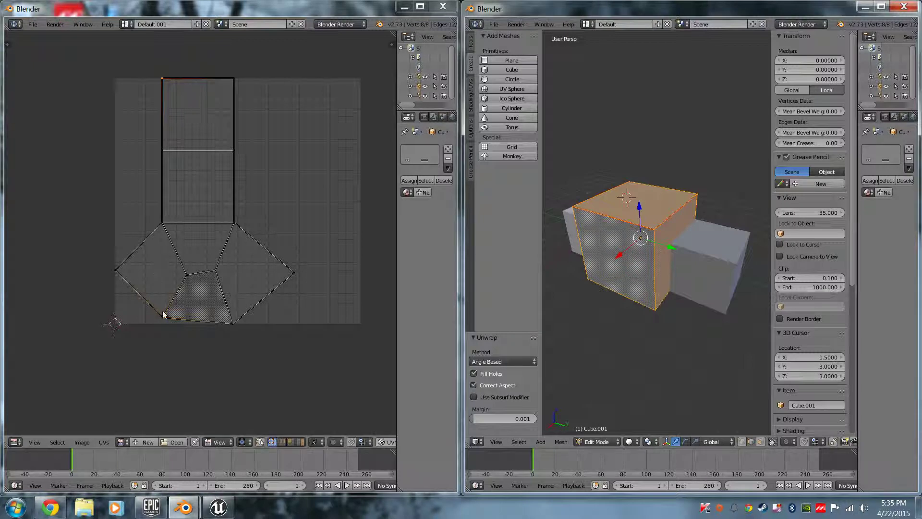
{"action": "middle_click_drag", "start_coordinate": [634, 253], "coordinate": [615, 245]}
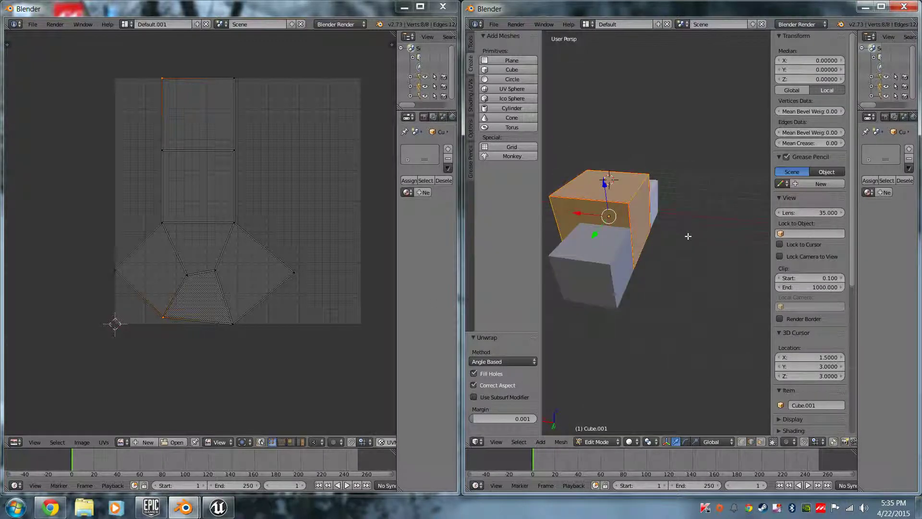
{"action": "key", "text": "Tab"}
{"action": "middle_click_drag", "start_coordinate": [641, 284], "coordinate": [629, 334]}
{"action": "key", "text": "Tab"}
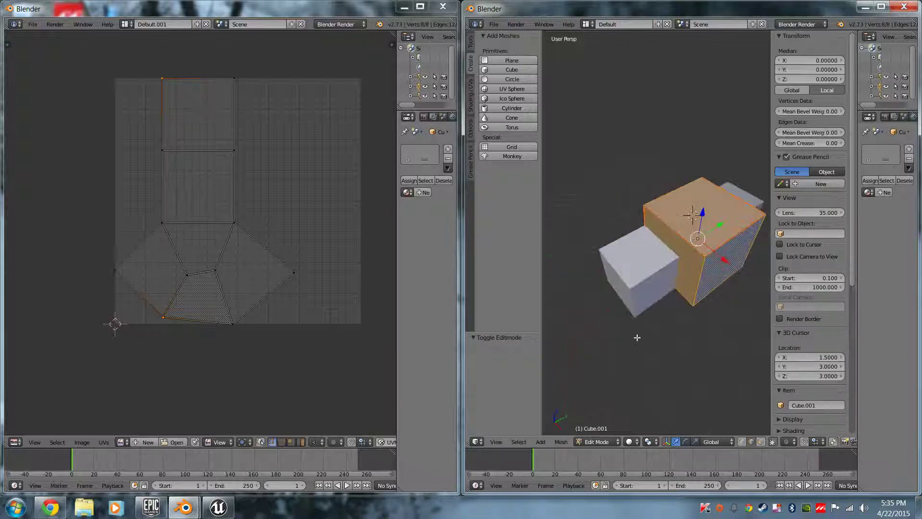
{"action": "left_click", "coordinate": [494, 24]}
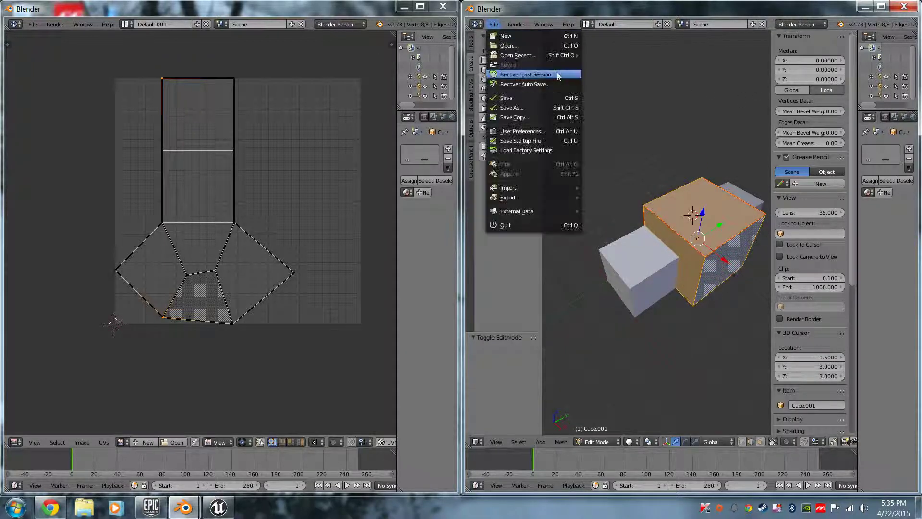
{"action": "mouse_move", "coordinate": [542, 188]}
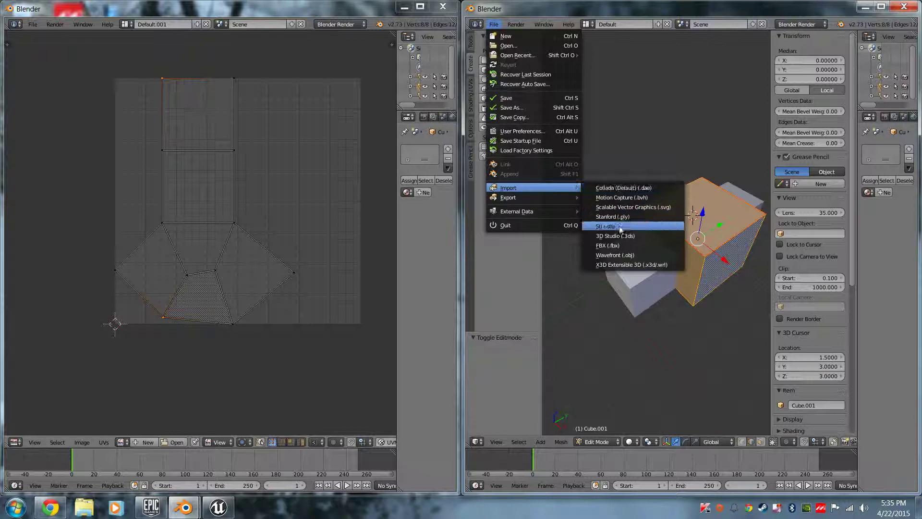
{"action": "left_click", "coordinate": [618, 244]}
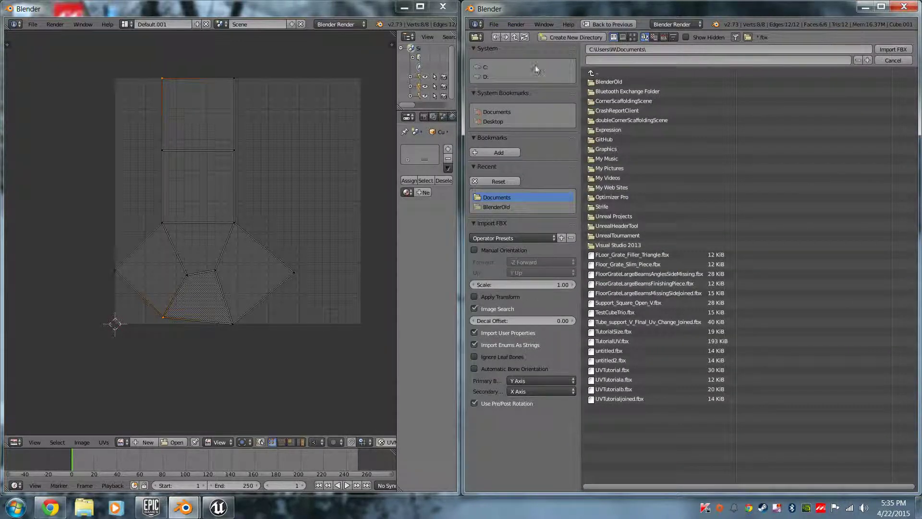
{"action": "left_click", "coordinate": [607, 61]}
{"action": "left_click", "coordinate": [633, 372]}
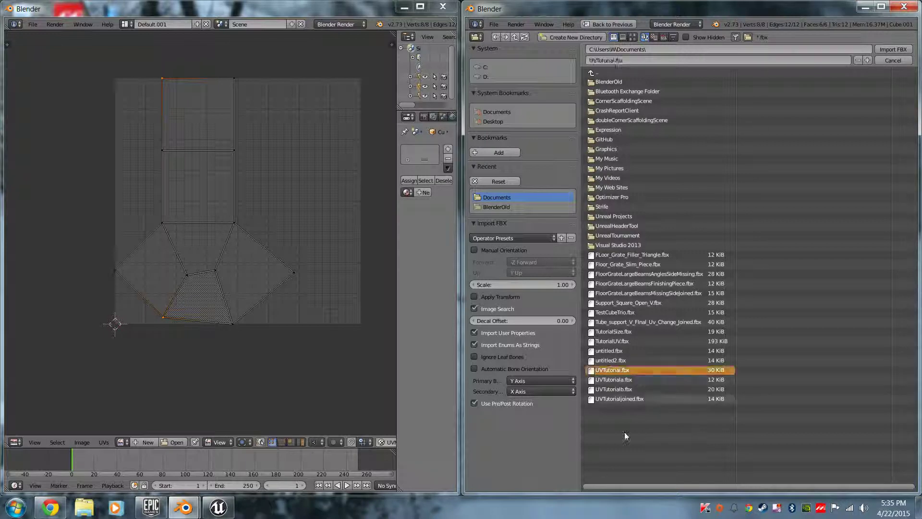
{"action": "left_click", "coordinate": [553, 285]}
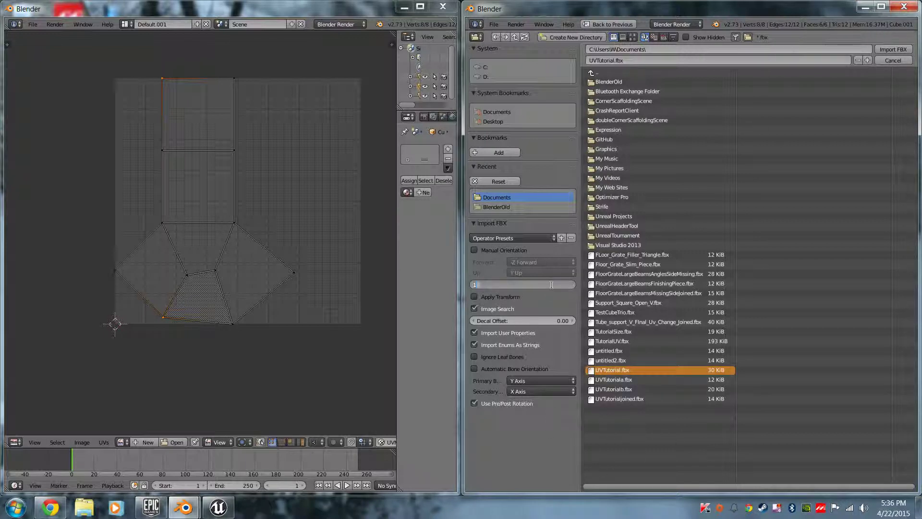
{"action": "type", "text": "10"}
{"action": "key", "text": "Return"}
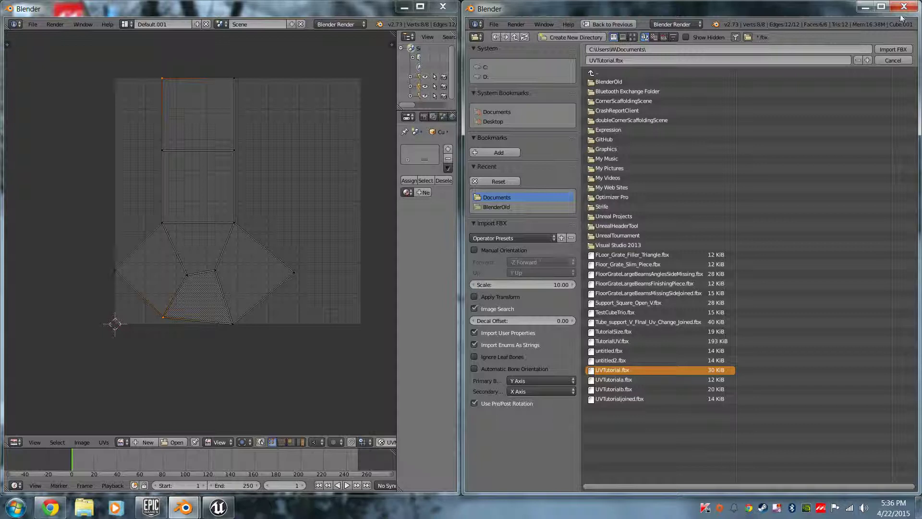
{"action": "double_click", "coordinate": [843, 11]}
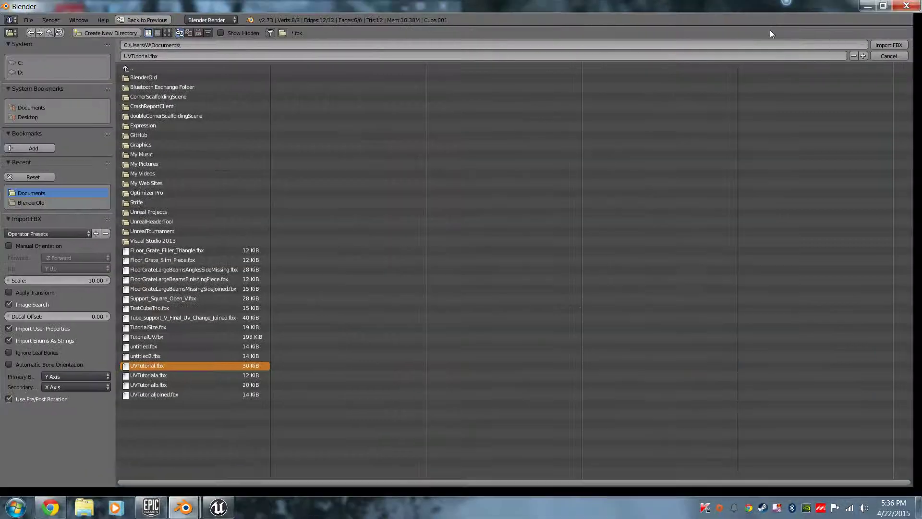
{"action": "left_click", "coordinate": [898, 56]}
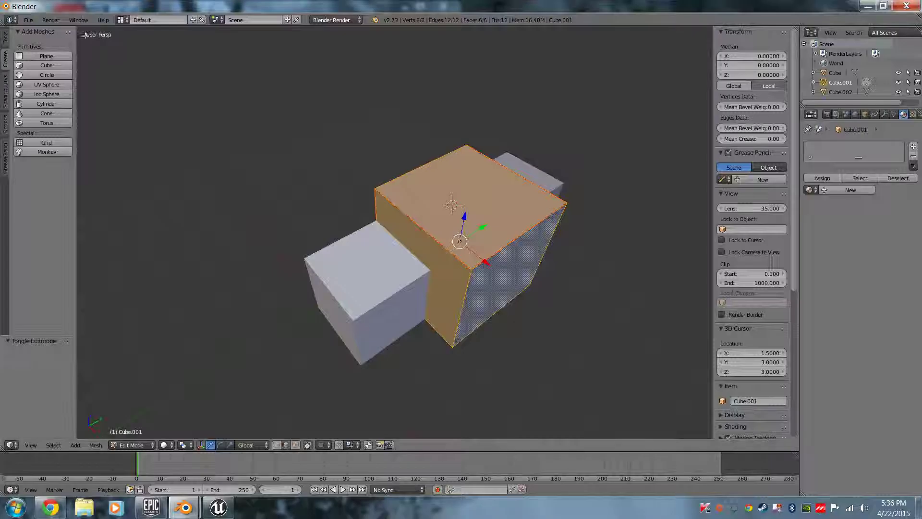
Start an FBX export that includes only meshes, with the scale set to 10.
{"action": "left_click", "coordinate": [28, 20]}
{"action": "mouse_move", "coordinate": [53, 195]}
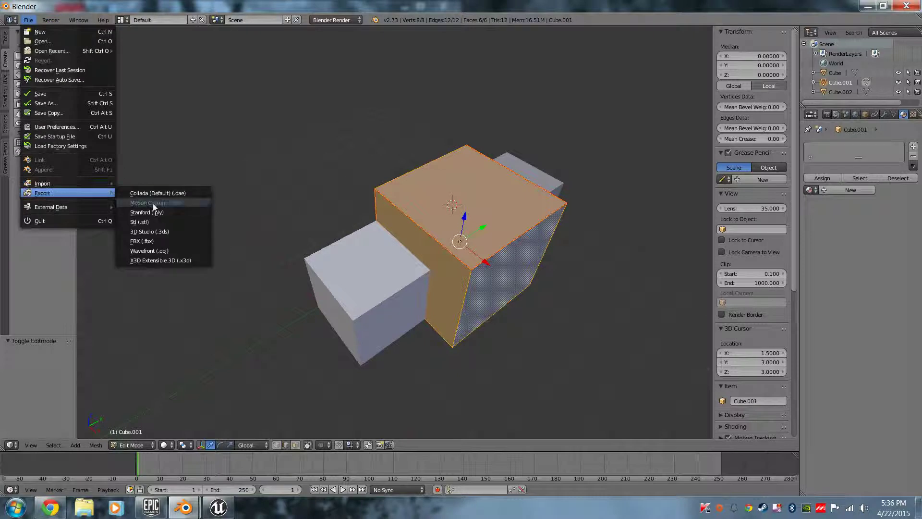
{"action": "left_click", "coordinate": [153, 240]}
{"action": "left_click", "coordinate": [77, 323]}
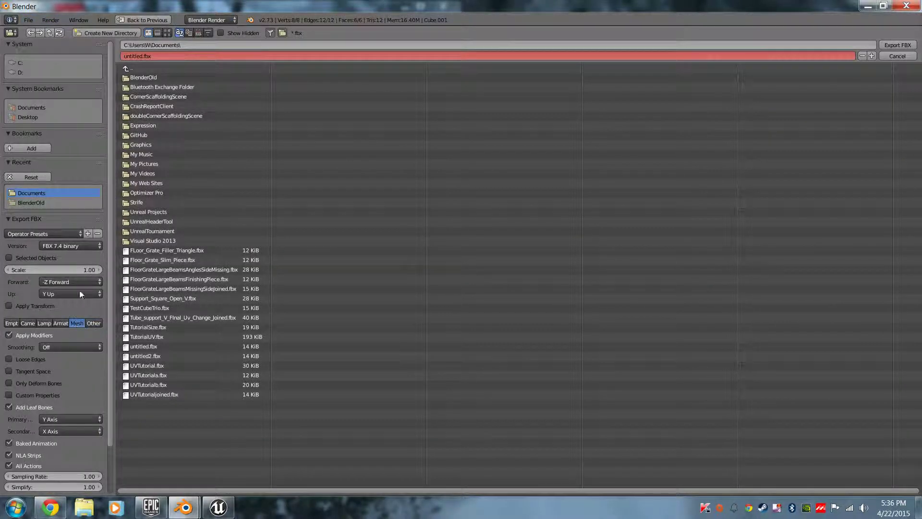
{"action": "left_click", "coordinate": [80, 269]}
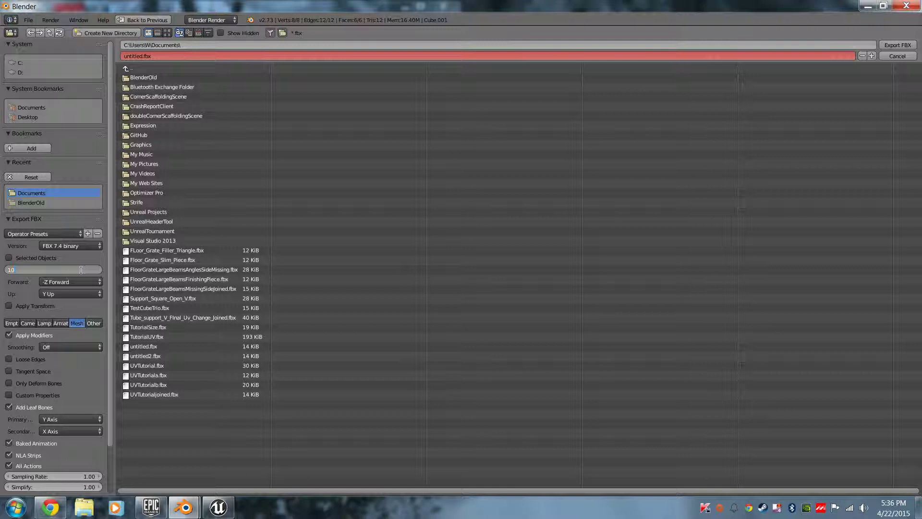
{"action": "key", "text": "Return"}
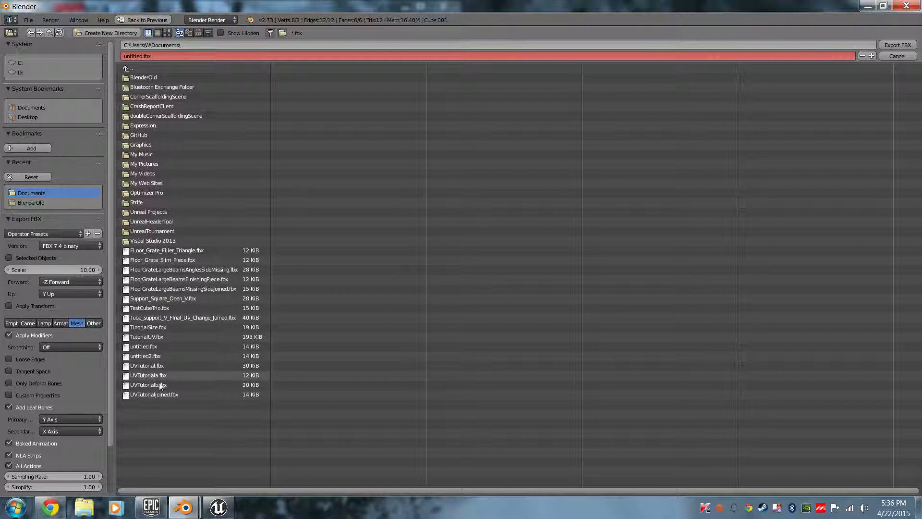
Choose the existing UVTutorial.fbx in Documents as the target file and export the FBX over it.
{"action": "left_click", "coordinate": [154, 374]}
{"action": "left_click", "coordinate": [150, 366]}
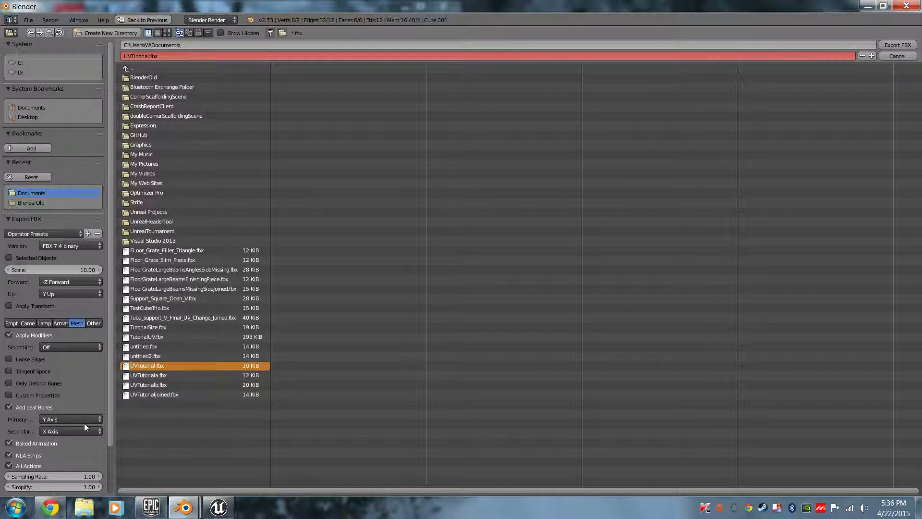
{"action": "left_click", "coordinate": [29, 371]}
{"action": "scroll", "coordinate": [31, 257], "scroll_direction": "down", "scroll_amount": 3}
{"action": "scroll", "coordinate": [31, 257], "scroll_direction": "up", "scroll_amount": 3}
{"action": "left_click", "coordinate": [898, 46]}
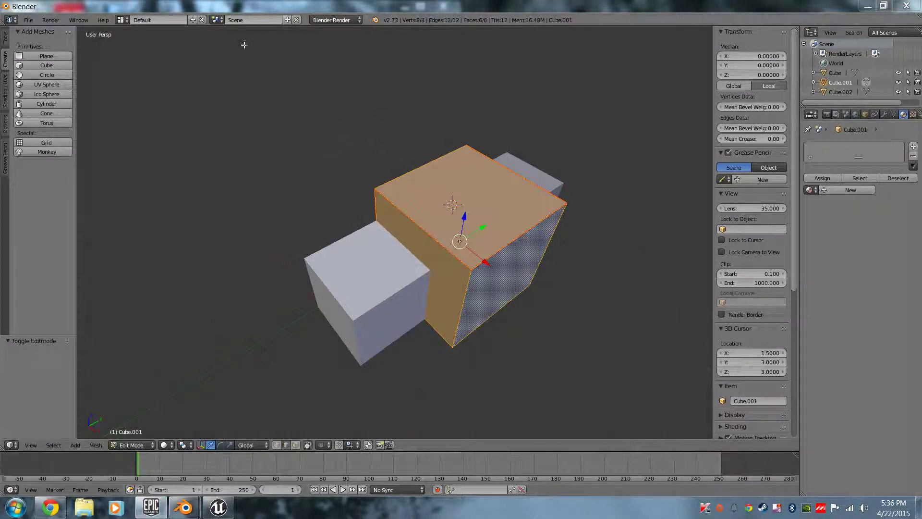
Switch to the Unreal Editor.
{"action": "left_click", "coordinate": [218, 507]}
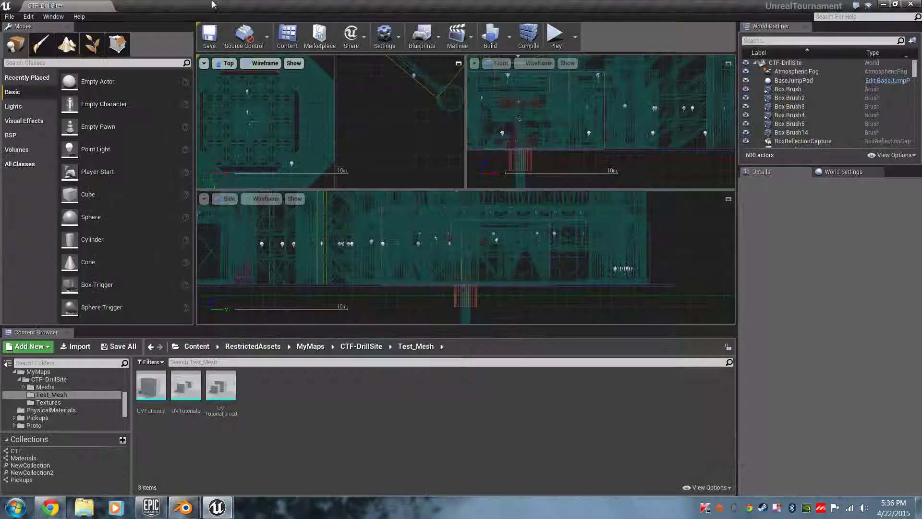
{"action": "left_click", "coordinate": [9, 17]}
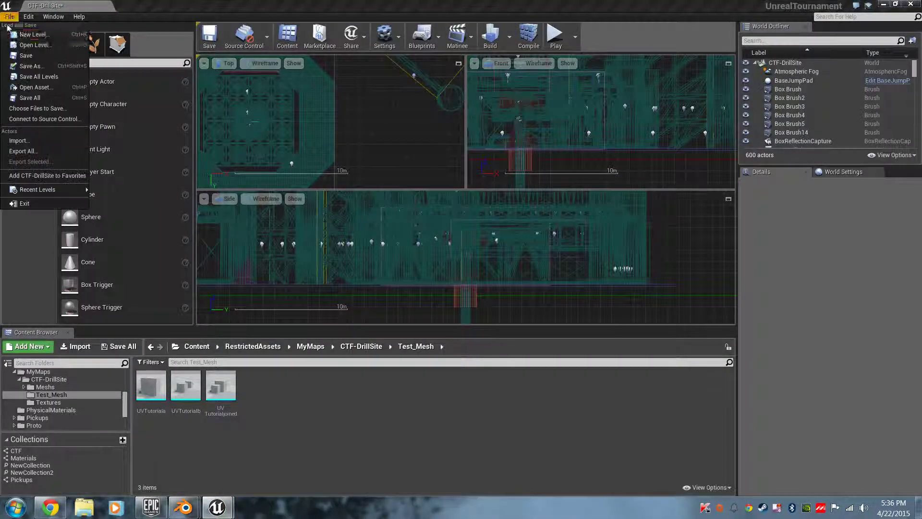
{"action": "left_click", "coordinate": [56, 45]}
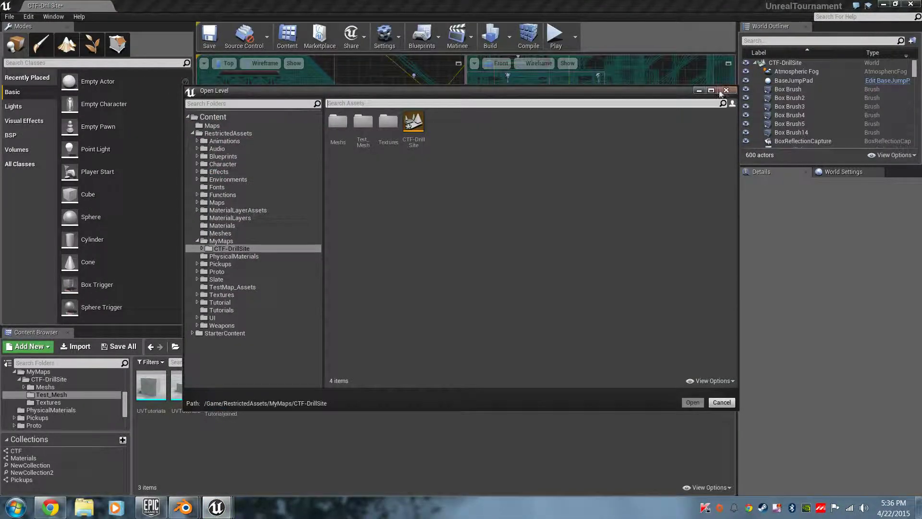
{"action": "left_click", "coordinate": [726, 90]}
Bring up the Viewport 2 window and delete the UVTutoriala, UVTutorialb and UVTutorialjoined meshes from the Test_Mesh folder.
{"action": "mouse_move", "coordinate": [217, 507]}
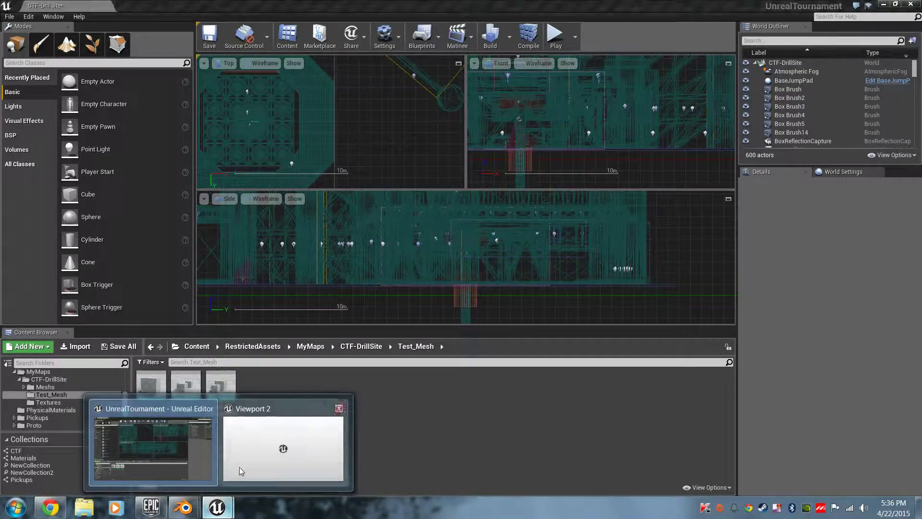
{"action": "left_click", "coordinate": [270, 454]}
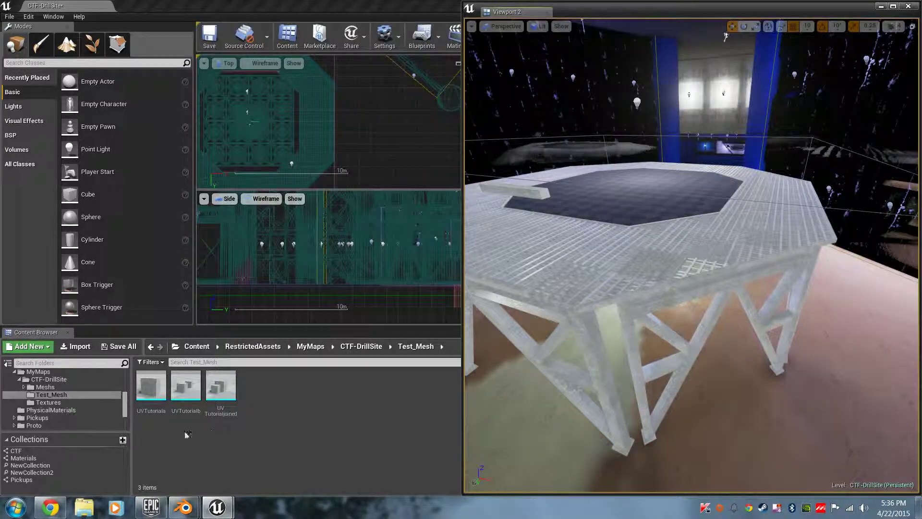
{"action": "left_click", "coordinate": [329, 464]}
{"action": "left_click", "coordinate": [152, 392]}
{"action": "left_click", "coordinate": [186, 390], "text": "ctrl"}
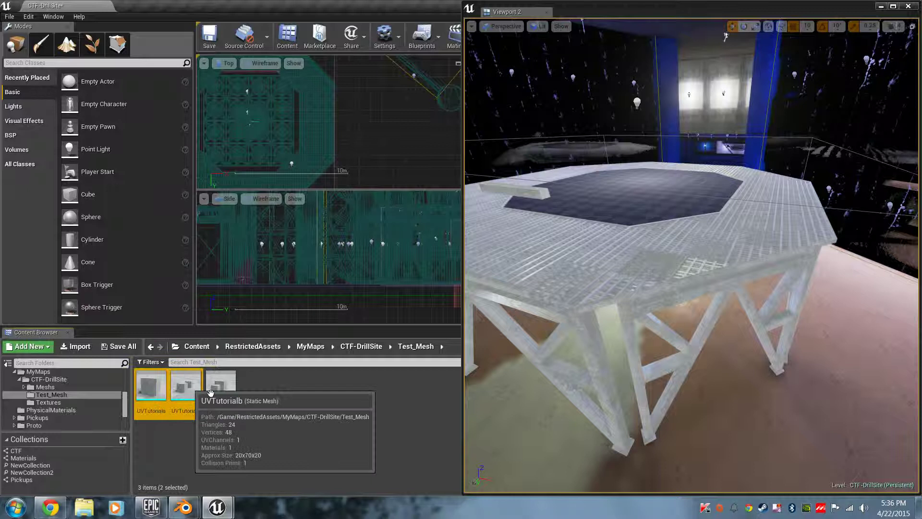
{"action": "left_click", "coordinate": [221, 390], "text": "ctrl"}
{"action": "key", "text": "Delete"}
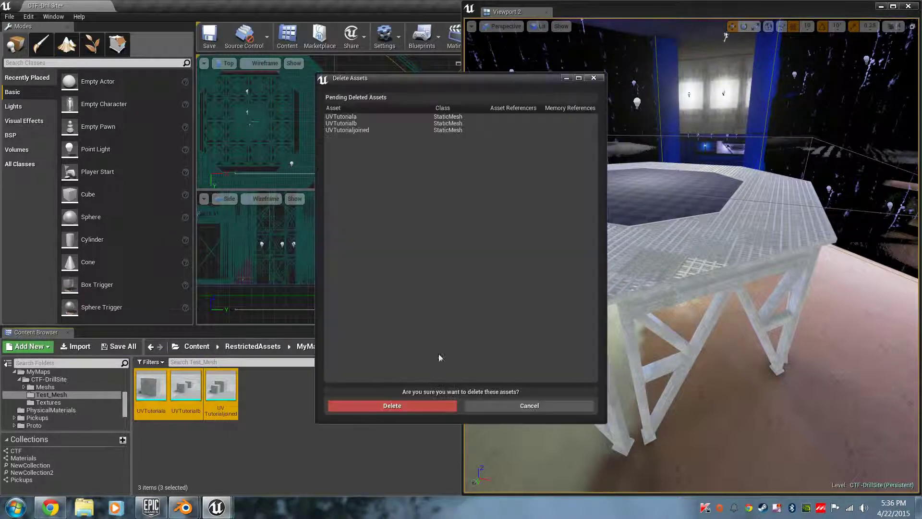
{"action": "left_click", "coordinate": [435, 406]}
Import UVTutorial.fbx into the Test_Mesh folder and place the mesh on the open floor in the perspective viewport.
{"action": "right_click_drag", "start_coordinate": [688, 292], "coordinate": [687, 292]}
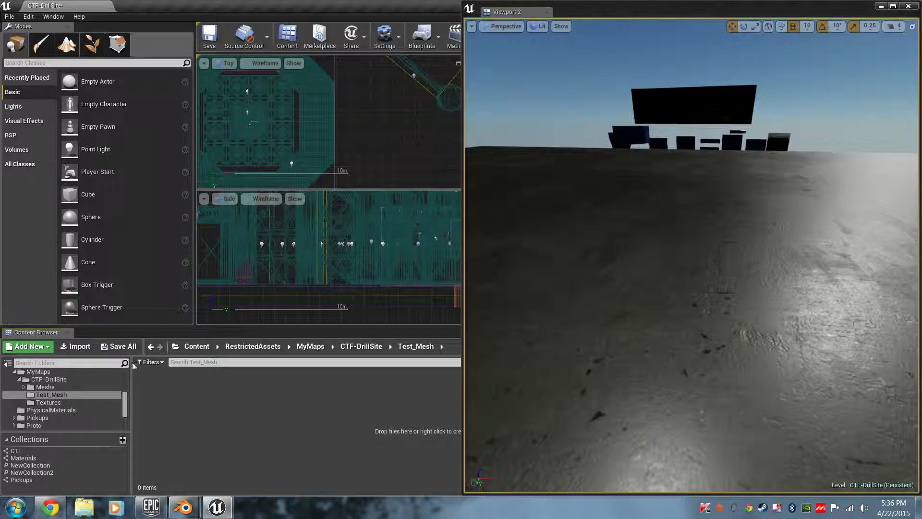
{"action": "left_click", "coordinate": [75, 346]}
{"action": "scroll", "coordinate": [465, 352], "scroll_direction": "down", "scroll_amount": 1}
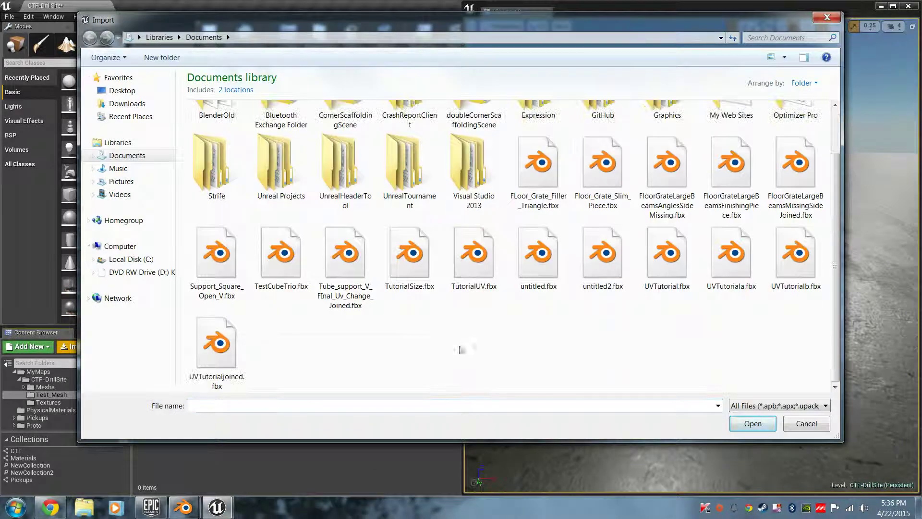
{"action": "left_click", "coordinate": [677, 271]}
{"action": "double_click", "coordinate": [676, 271]}
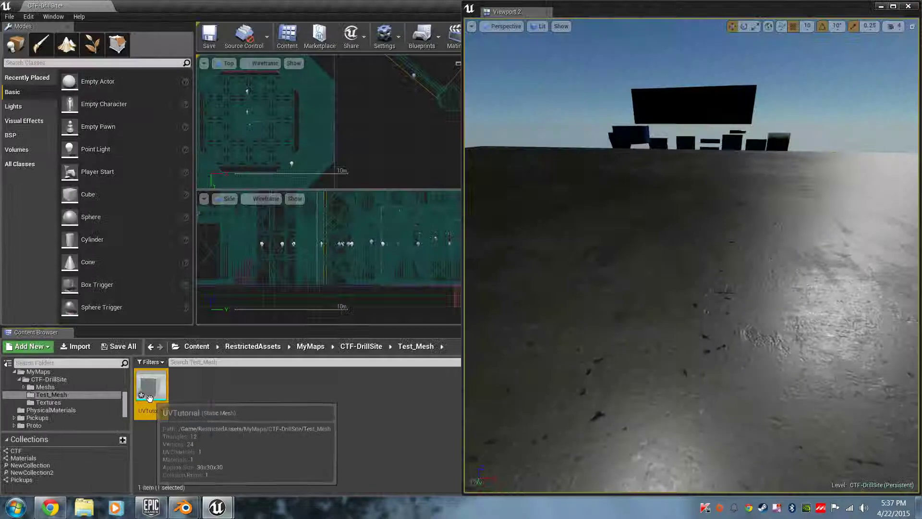
{"action": "left_click_drag", "start_coordinate": [151, 387], "coordinate": [701, 354]}
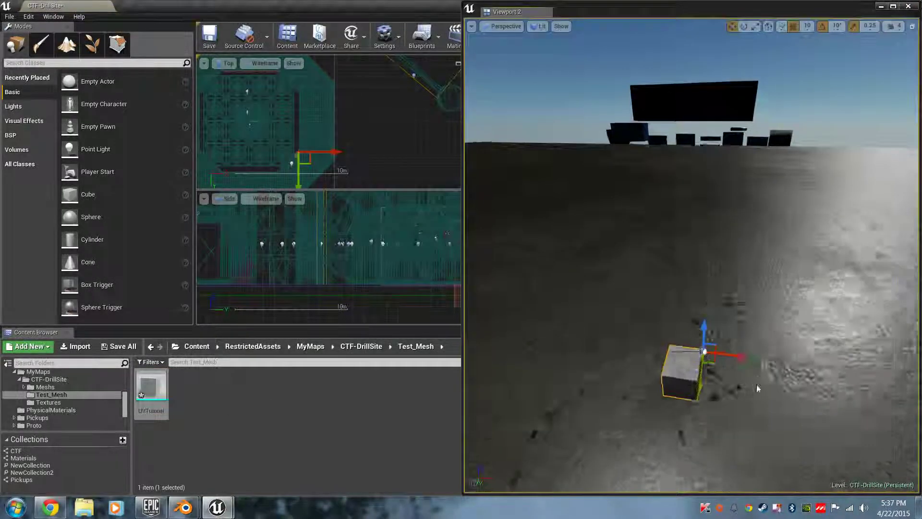
Examine how the texture maps onto the sides and top of the placed cube.
{"action": "mouse_move", "coordinate": [757, 384]}
{"action": "right_mouse_down"}
{"action": "mouse_move", "coordinate": [713, 346]}
{"action": "mouse_move", "coordinate": [708, 358]}
{"action": "mouse_move", "coordinate": [807, 392]}
{"action": "mouse_move", "coordinate": [750, 392]}
{"action": "mouse_move", "coordinate": [855, 392]}
{"action": "mouse_move", "coordinate": [766, 385]}
{"action": "right_mouse_up"}
{"action": "key", "text": "s"}
{"action": "key", "text": "e"}
{"action": "key", "text": "w"}
{"action": "key", "text": "a"}
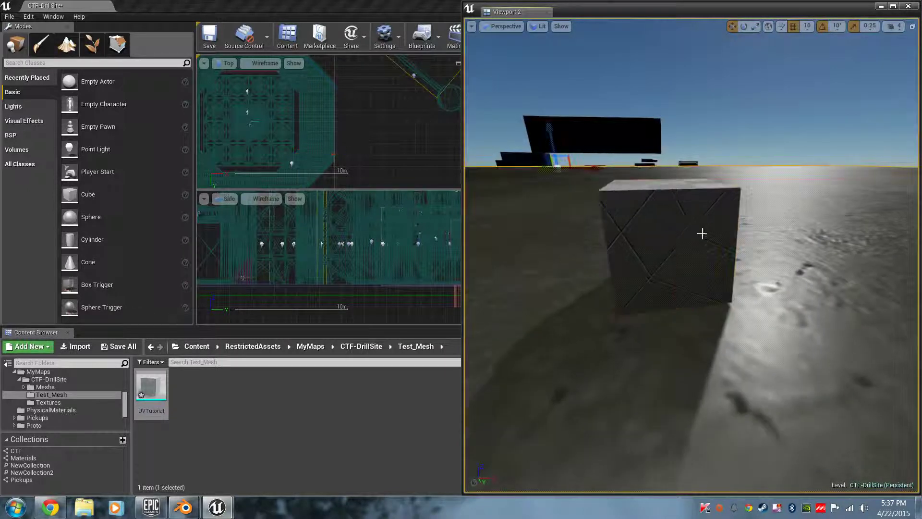
{"action": "left_click", "coordinate": [700, 211]}
{"action": "right_click_drag", "start_coordinate": [700, 212], "coordinate": [679, 197]}
{"action": "left_click_drag", "start_coordinate": [680, 197], "coordinate": [700, 206], "text": "shift"}
{"action": "right_click_drag", "start_coordinate": [699, 205], "coordinate": [687, 199]}
Set the perspective viewport's view mode to Unlit and examine the cube's shaded-side textures.
{"action": "left_click", "coordinate": [539, 26]}
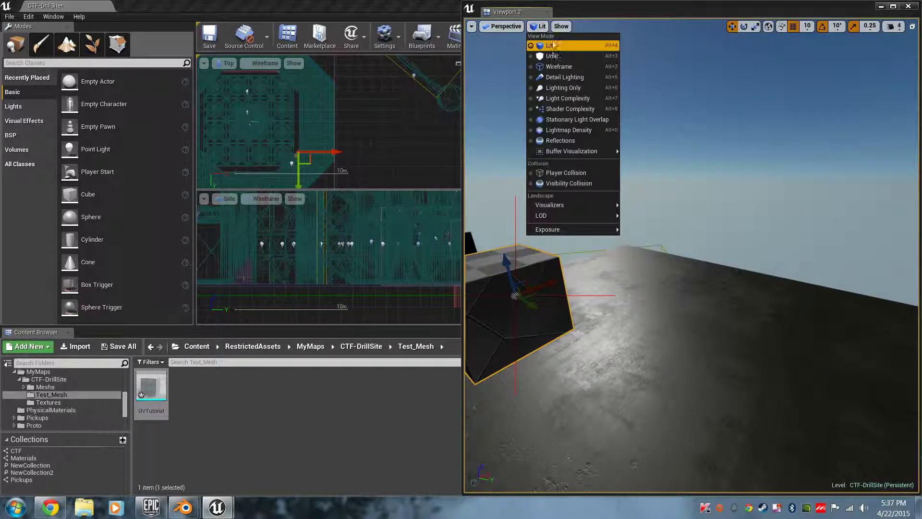
{"action": "left_click", "coordinate": [553, 56]}
{"action": "right_click_drag", "start_coordinate": [686, 319], "coordinate": [742, 261]}
{"action": "right_click_drag", "start_coordinate": [692, 278], "coordinate": [674, 234]}
{"action": "key", "text": "f"}
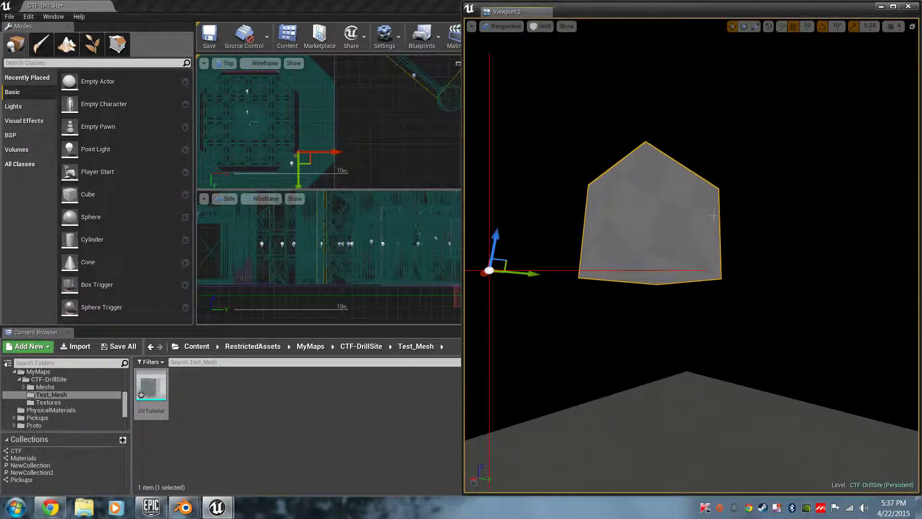
Minimise the Unreal Editor to return to Blender and place the 3D view window beside the UV editor window.
{"action": "left_click", "coordinate": [431, 4]}
{"action": "left_click_drag", "start_coordinate": [839, 13], "coordinate": [788, 13]}
{"action": "left_click", "coordinate": [882, 7]}
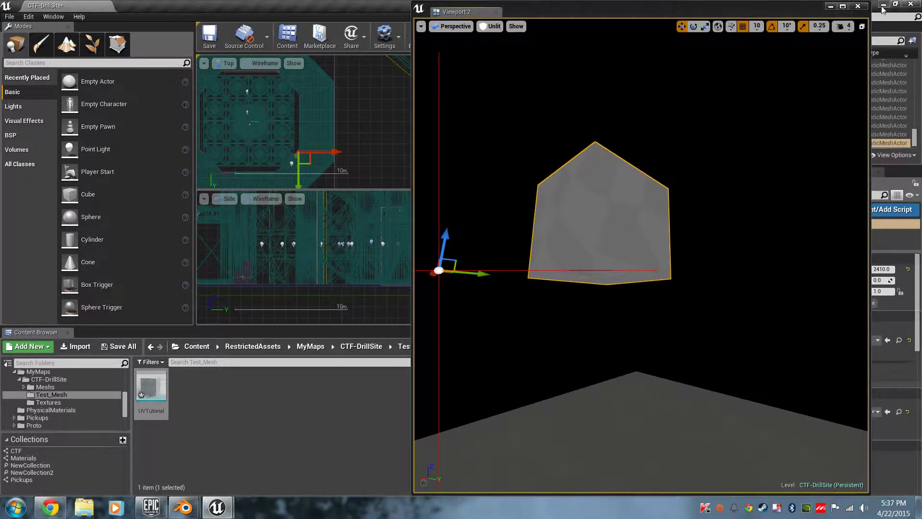
{"action": "left_click", "coordinate": [524, 308]}
{"action": "middle_click_drag", "start_coordinate": [525, 307], "coordinate": [512, 283]}
{"action": "right_click", "coordinate": [470, 306]}
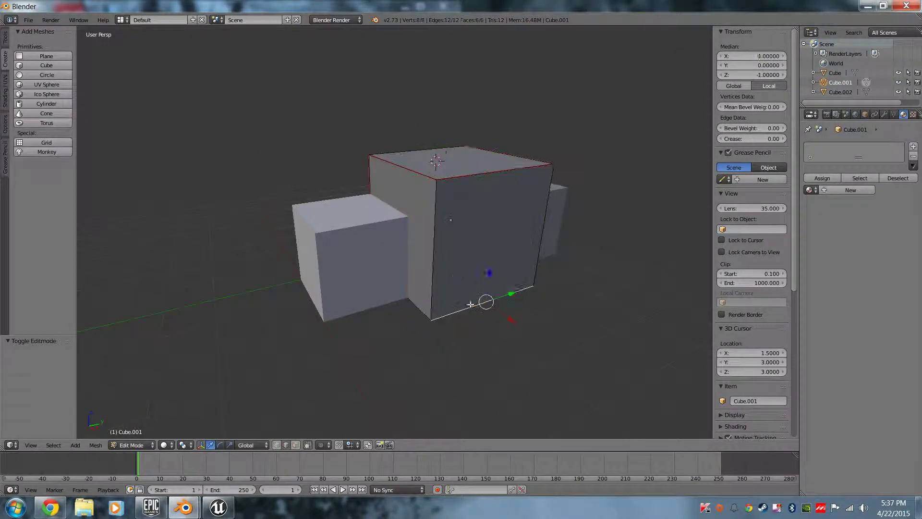
{"action": "key", "text": "super+Right"}
Mark the two side edges of the cube's bottom face as seams.
{"action": "middle_click_drag", "start_coordinate": [656, 226], "coordinate": [485, 229]}
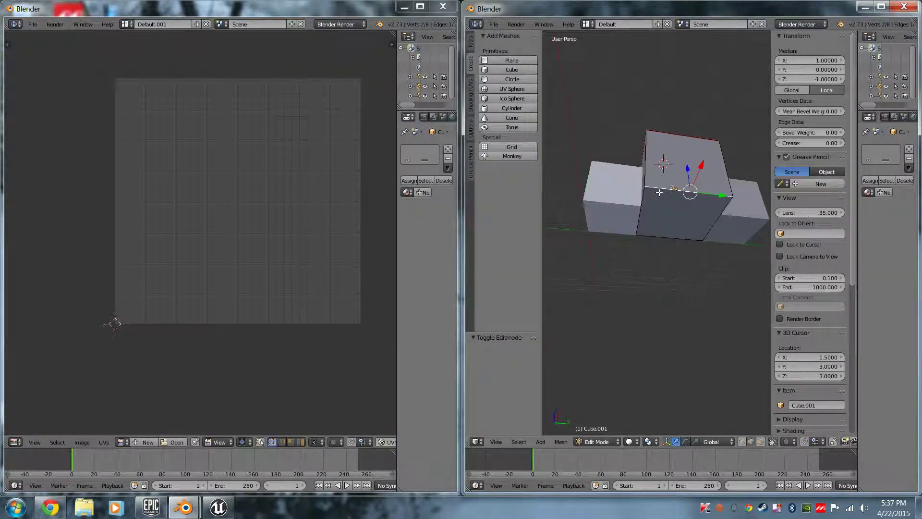
{"action": "right_click", "coordinate": [643, 193]}
{"action": "right_click", "coordinate": [727, 206], "text": "shift"}
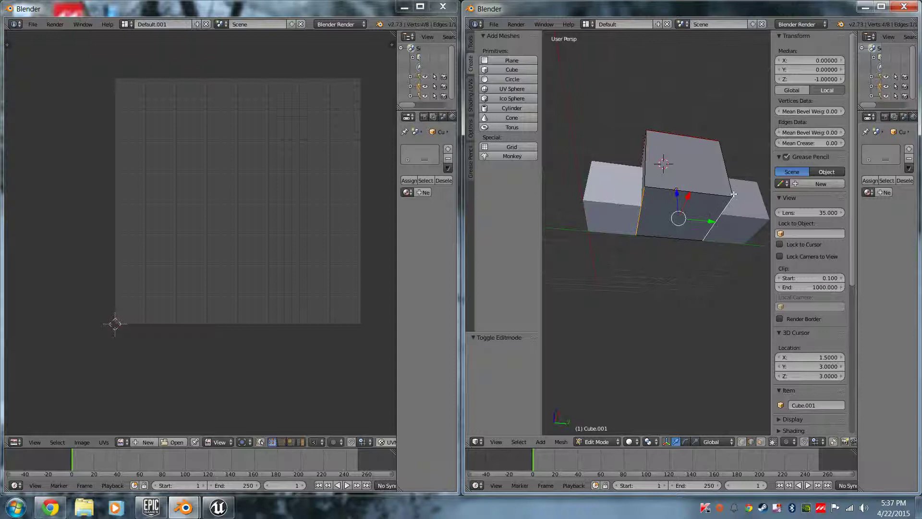
{"action": "middle_click_drag", "start_coordinate": [731, 194], "coordinate": [694, 195]}
{"action": "key", "text": "space"}
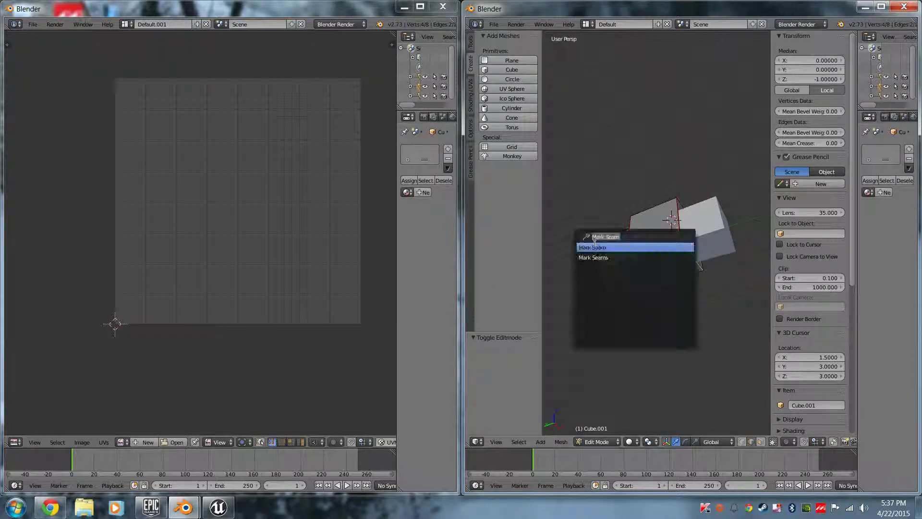
{"action": "left_click", "coordinate": [604, 247]}
Select the entire cube and unwrap it using the added bottom-face seams.
{"action": "key", "text": "a"}
{"action": "key", "text": "a"}
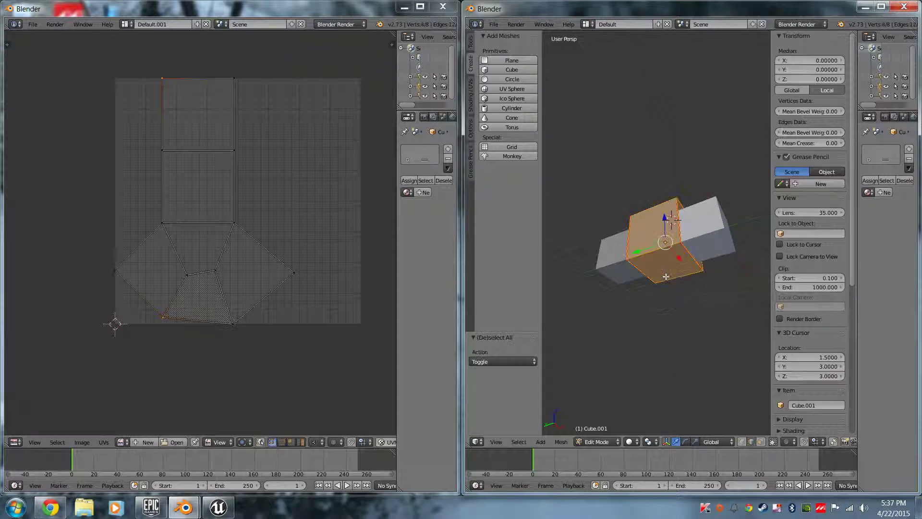
{"action": "key", "text": "u"}
{"action": "left_click", "coordinate": [667, 277]}
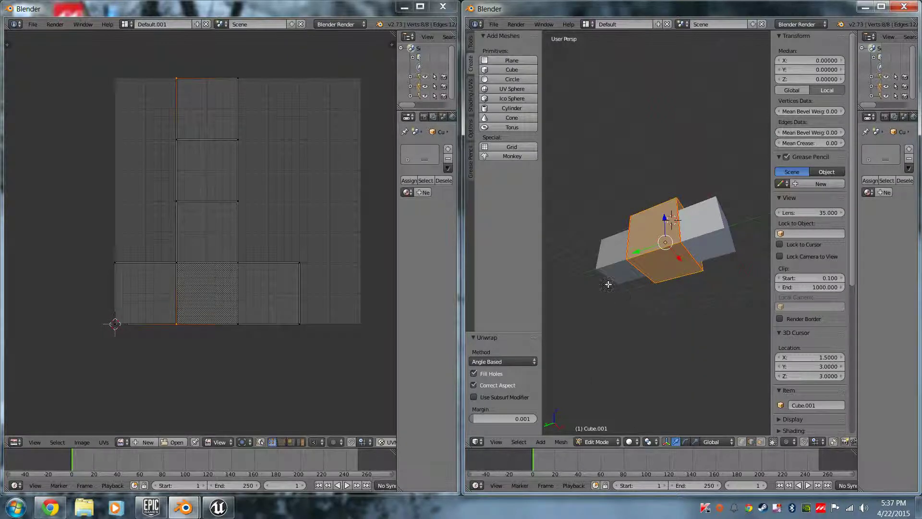
Examine the seams marked around the unwrapped cube from all sides, including its top edges.
{"action": "middle_click_drag", "start_coordinate": [666, 287], "coordinate": [695, 318]}
{"action": "scroll", "coordinate": [695, 318], "scroll_direction": "up", "scroll_amount": 4}
{"action": "middle_click_drag", "start_coordinate": [604, 309], "coordinate": [615, 218]}
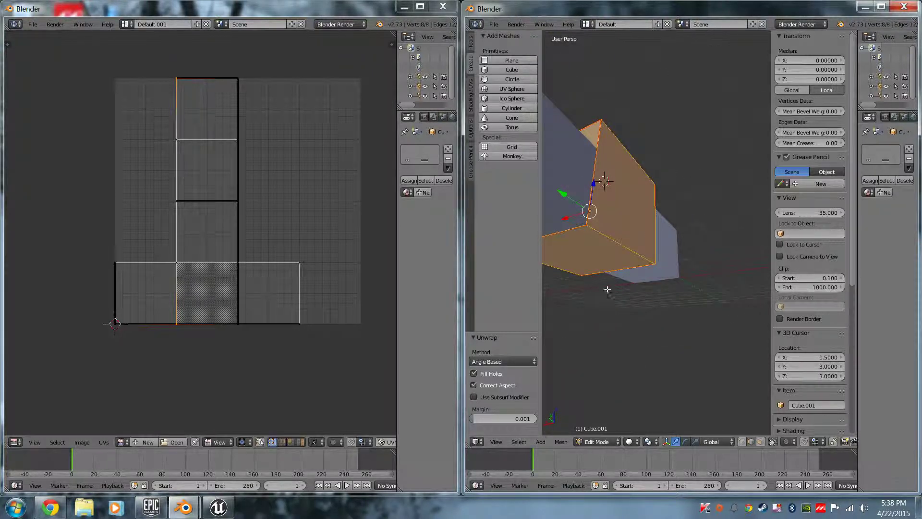
{"action": "middle_click_drag", "start_coordinate": [608, 290], "coordinate": [676, 342]}
{"action": "right_click", "coordinate": [635, 158]}
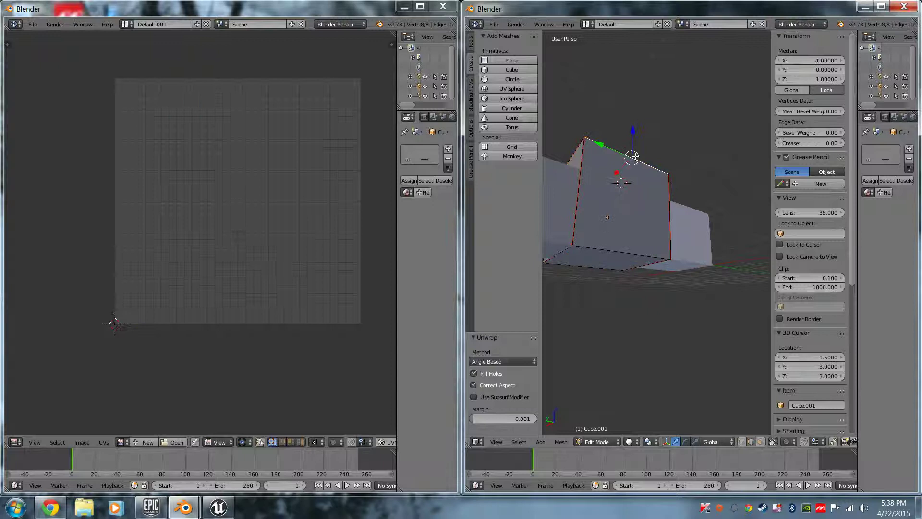
{"action": "middle_click_drag", "start_coordinate": [592, 305], "coordinate": [587, 138]}
{"action": "scroll", "coordinate": [714, 274], "scroll_direction": "up", "scroll_amount": 3}
{"action": "scroll", "coordinate": [588, 140], "scroll_direction": "down", "scroll_amount": 3}
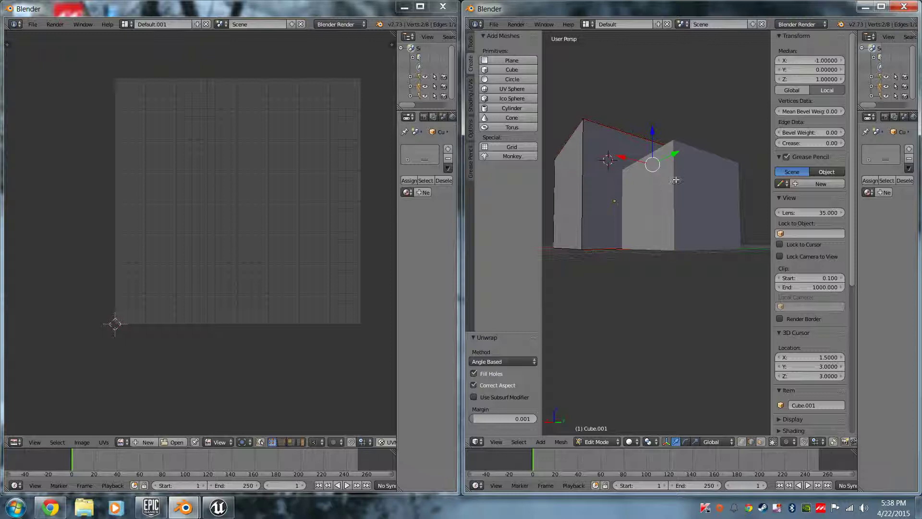
{"action": "middle_click_drag", "start_coordinate": [546, 189], "coordinate": [657, 166]}
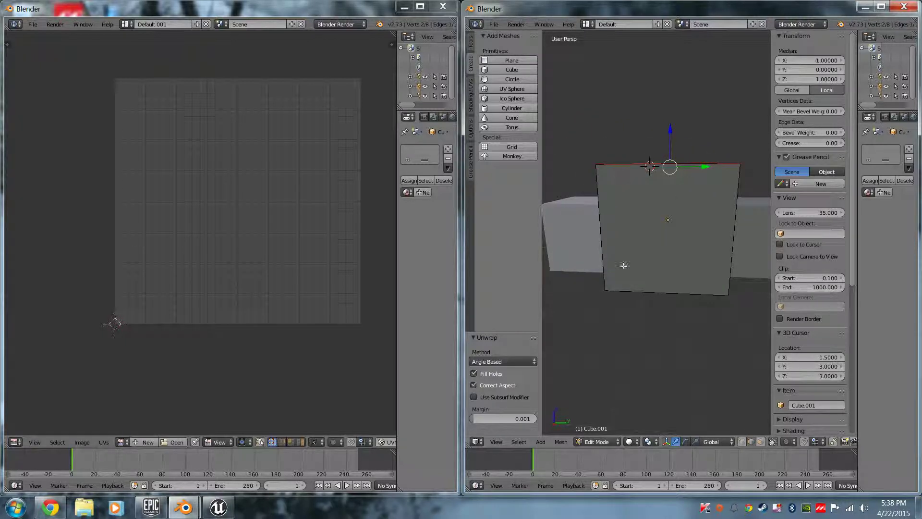
{"action": "middle_click_drag", "start_coordinate": [624, 265], "coordinate": [656, 154]}
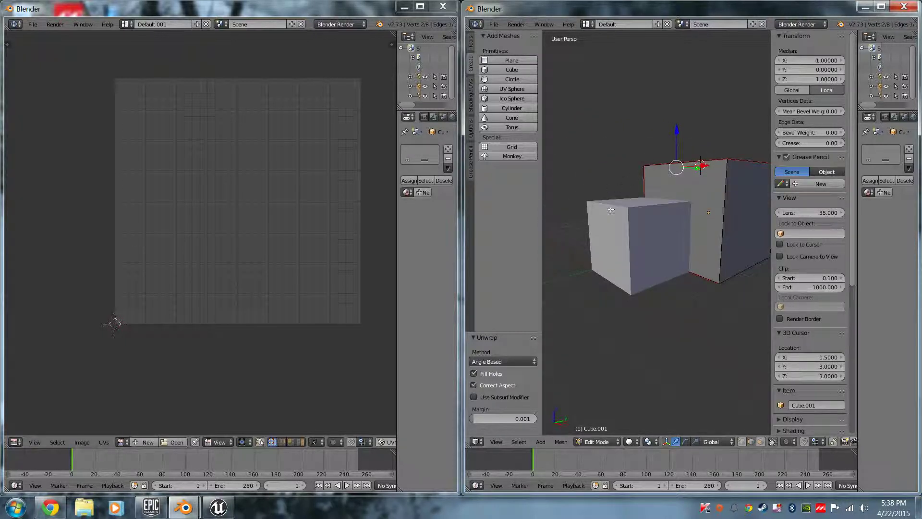
Select the entire cube again and export it in FBX format over UVTutorial.fbx.
{"action": "key", "text": "a"}
{"action": "key", "text": "a"}
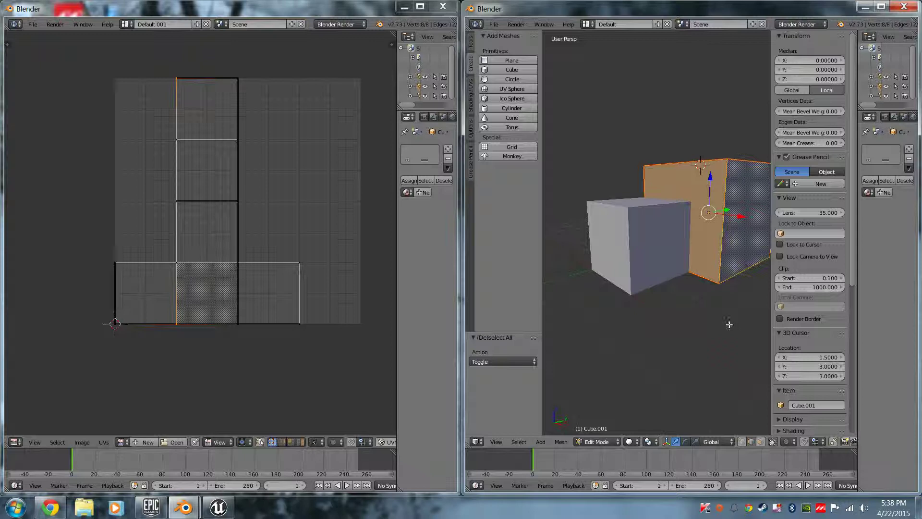
{"action": "middle_click_drag", "start_coordinate": [729, 325], "coordinate": [621, 301]}
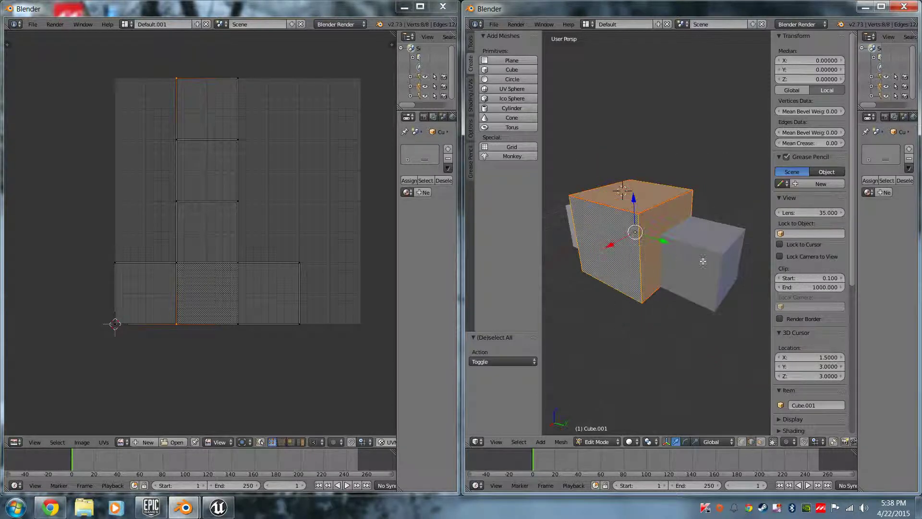
{"action": "left_click", "coordinate": [493, 24]}
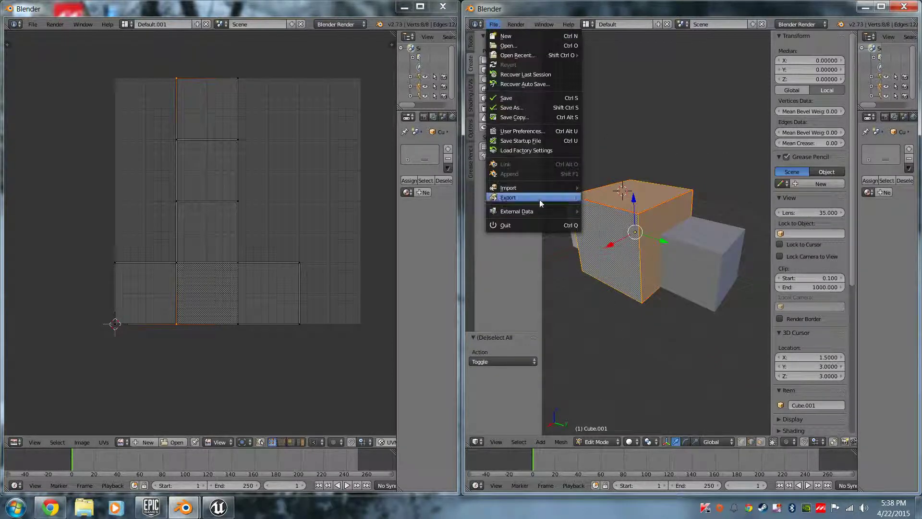
{"action": "mouse_move", "coordinate": [540, 200]}
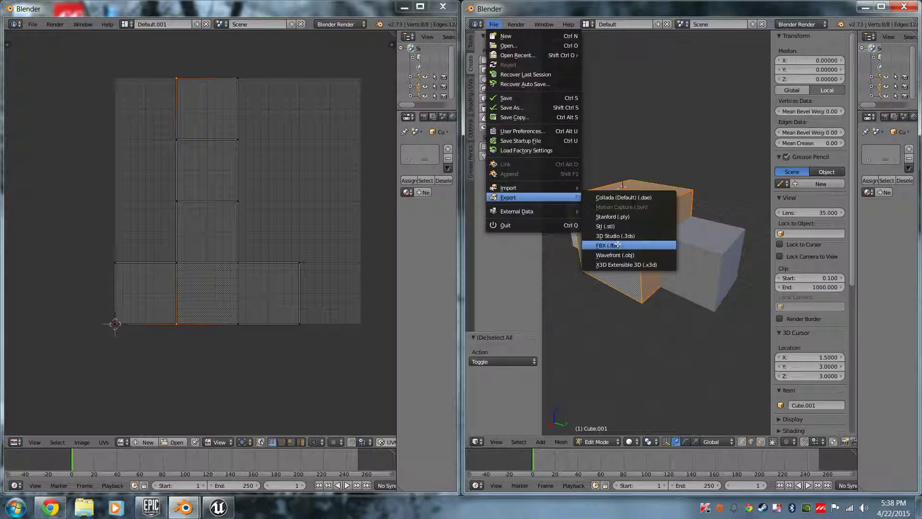
{"action": "left_click", "coordinate": [617, 245]}
{"action": "left_click", "coordinate": [892, 49]}
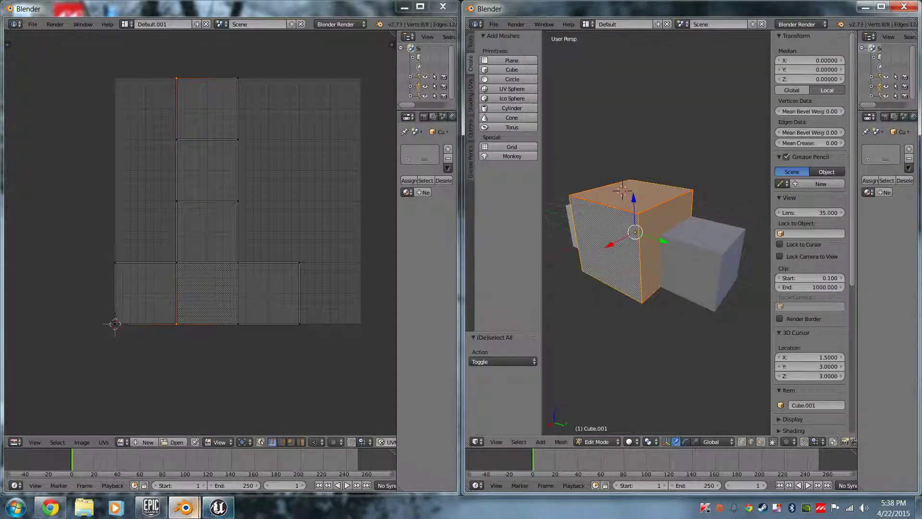
Switch to the Unreal Editor and reimport the UVTutorial static mesh.
{"action": "left_click", "coordinate": [217, 507]}
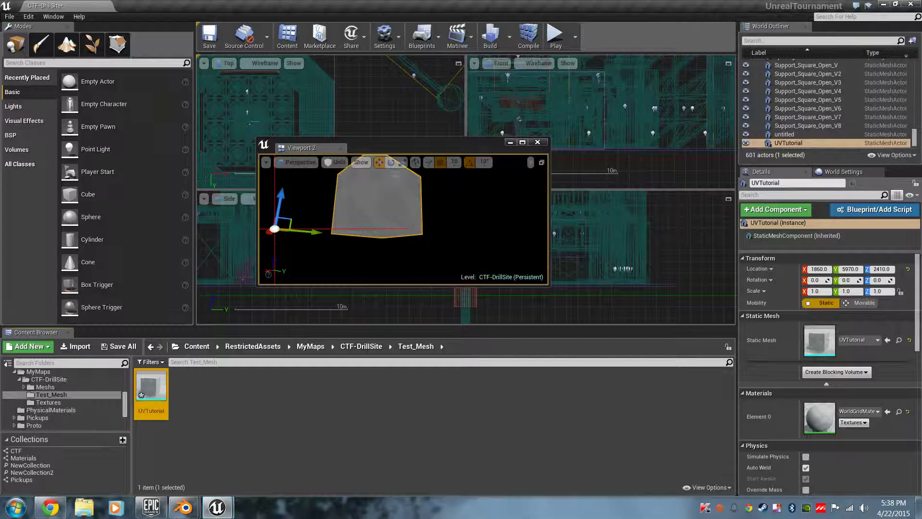
{"action": "right_click", "coordinate": [160, 383]}
{"action": "left_click", "coordinate": [190, 231]}
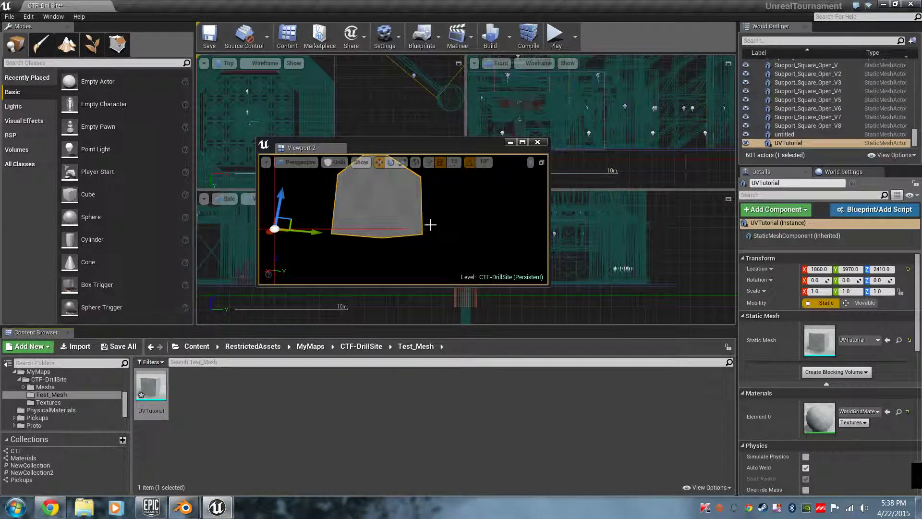
Enlarge the perspective viewport, examine the checker texture on the reimported cube's sides, and close that viewport window.
{"action": "left_click_drag", "start_coordinate": [436, 155], "coordinate": [529, 1]}
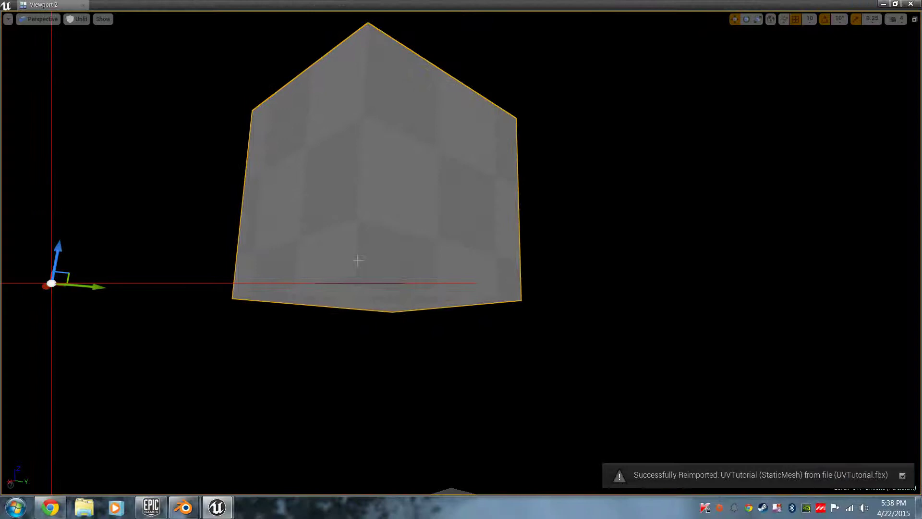
{"action": "right_click_drag", "start_coordinate": [357, 260], "coordinate": [509, 216]}
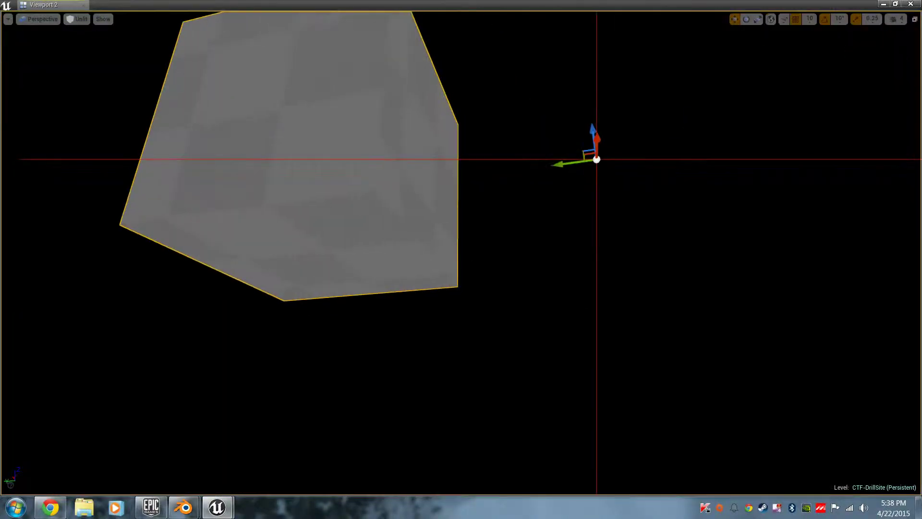
{"action": "right_click_drag", "start_coordinate": [433, 240], "coordinate": [440, 199]}
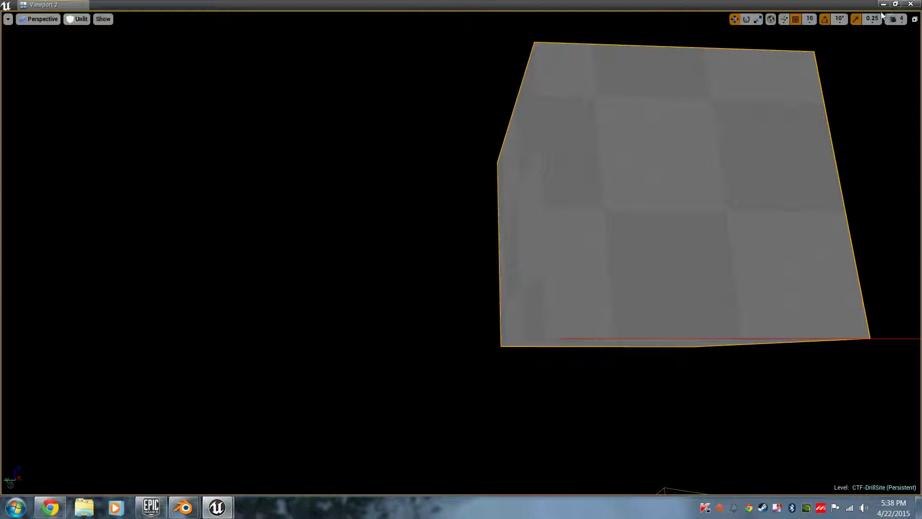
{"action": "left_click", "coordinate": [912, 5]}
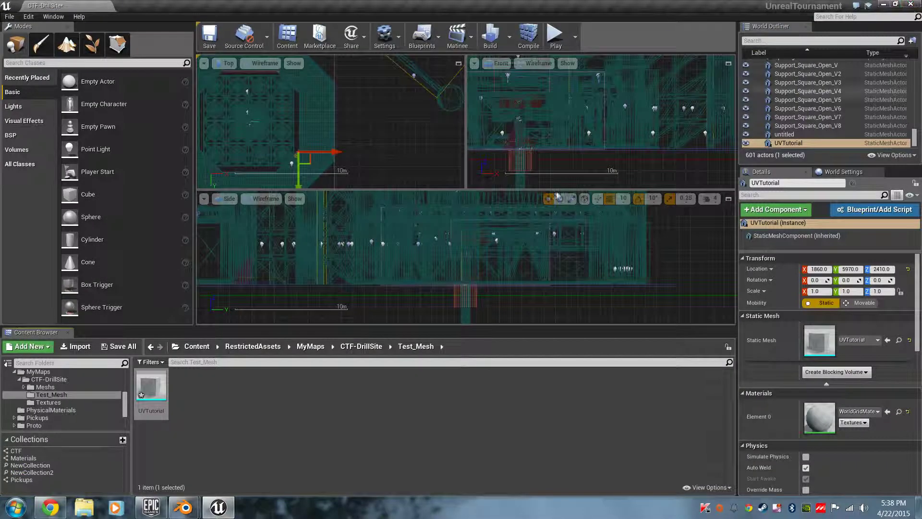
Switch back to both Blender windows and put the small cube named Cube into Edit Mode.
{"action": "mouse_move", "coordinate": [183, 507]}
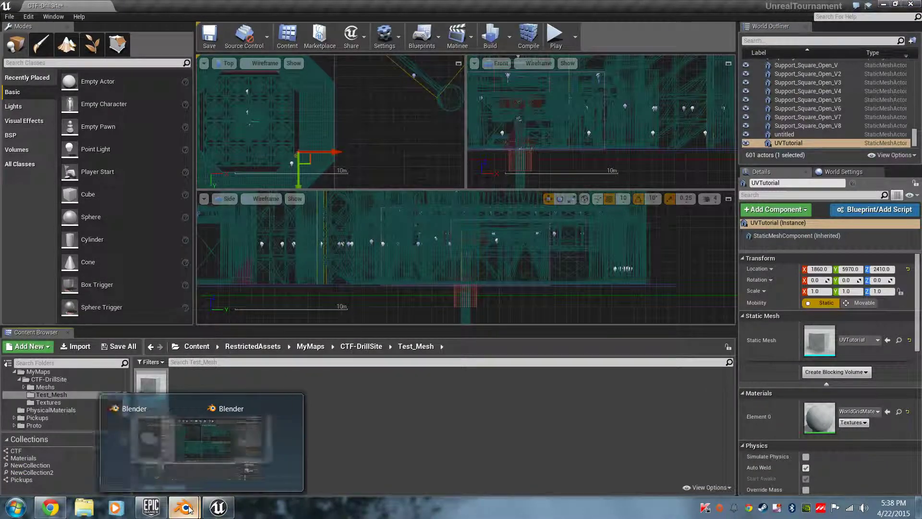
{"action": "left_click", "coordinate": [255, 449]}
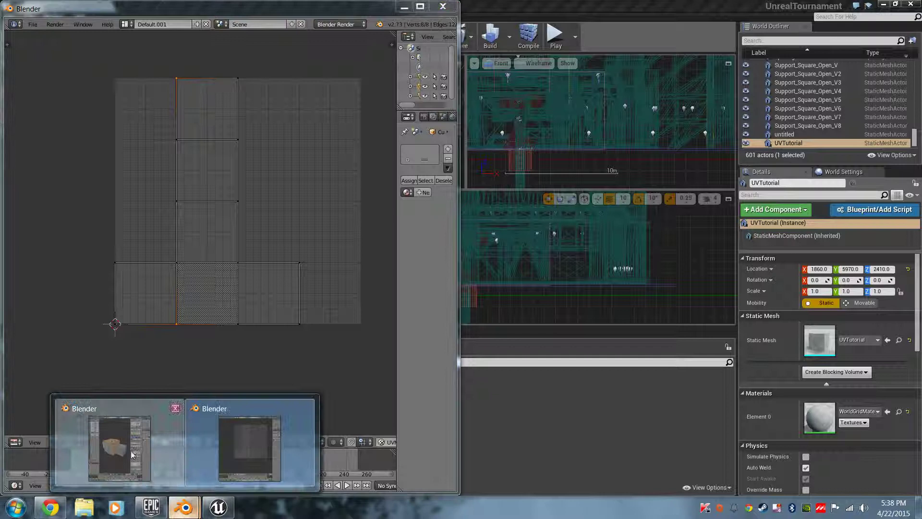
{"action": "left_click", "coordinate": [245, 445]}
{"action": "scroll", "coordinate": [636, 361], "scroll_direction": "down", "scroll_amount": 5}
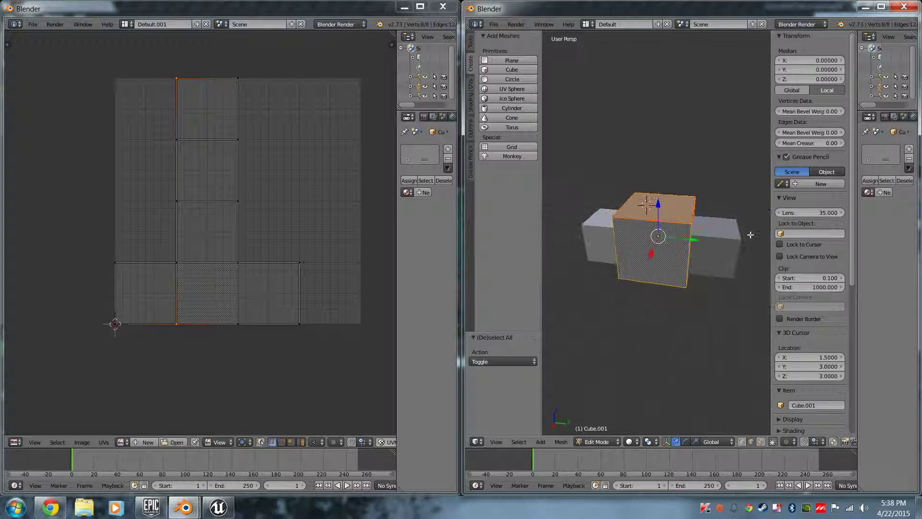
{"action": "middle_click_drag", "start_coordinate": [723, 236], "coordinate": [677, 326]}
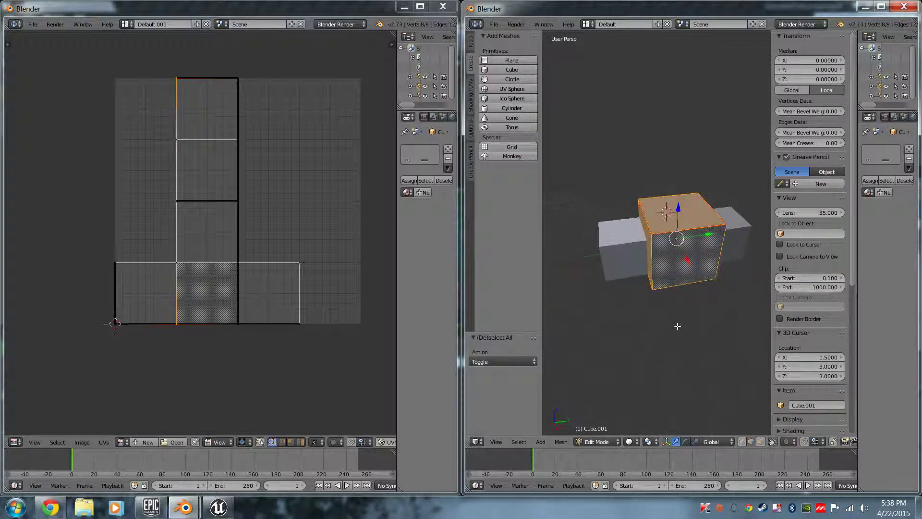
{"action": "key", "text": "Tab"}
{"action": "right_click", "coordinate": [619, 247]}
{"action": "key", "text": "Tab"}
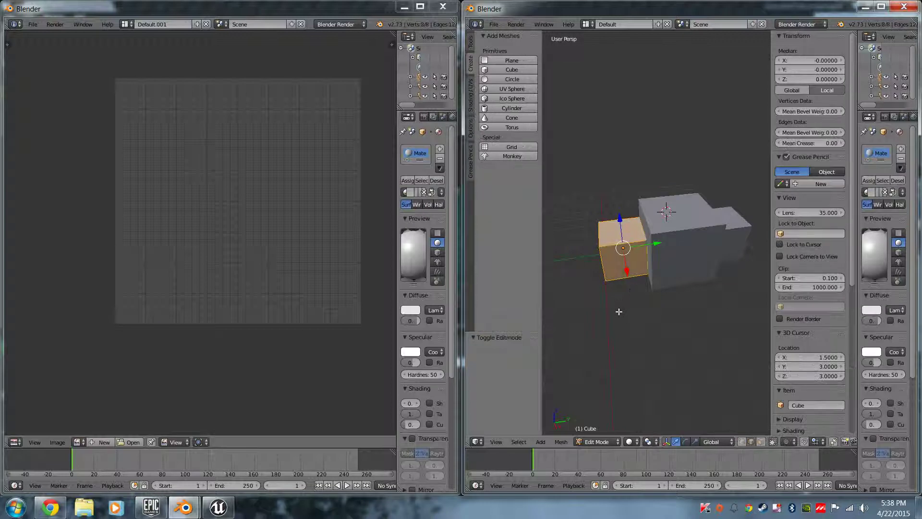
Widen the UV editor area by shrinking the properties area beside it.
{"action": "middle_click_drag", "start_coordinate": [637, 319], "coordinate": [615, 311]}
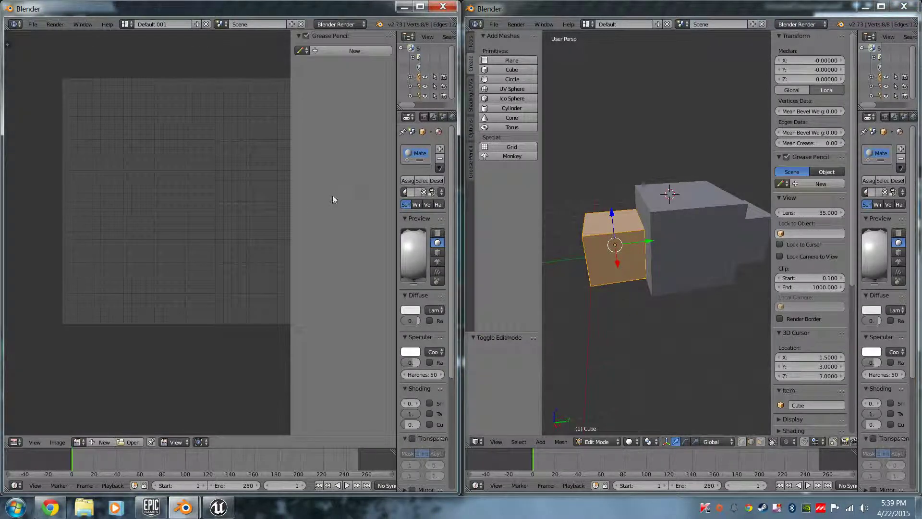
{"action": "left_click_drag", "start_coordinate": [397, 185], "coordinate": [449, 187]}
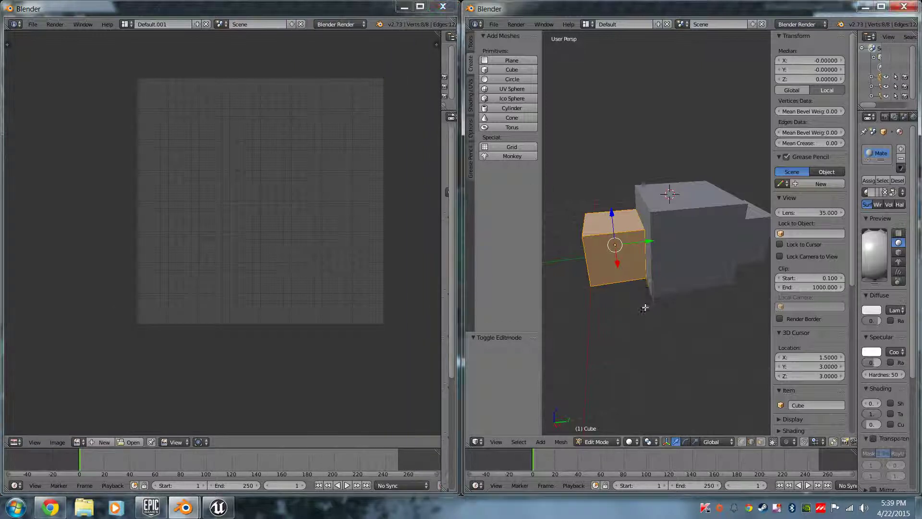
{"action": "middle_click_drag", "start_coordinate": [651, 364], "coordinate": [635, 364]}
{"action": "left_click", "coordinate": [440, 251]}
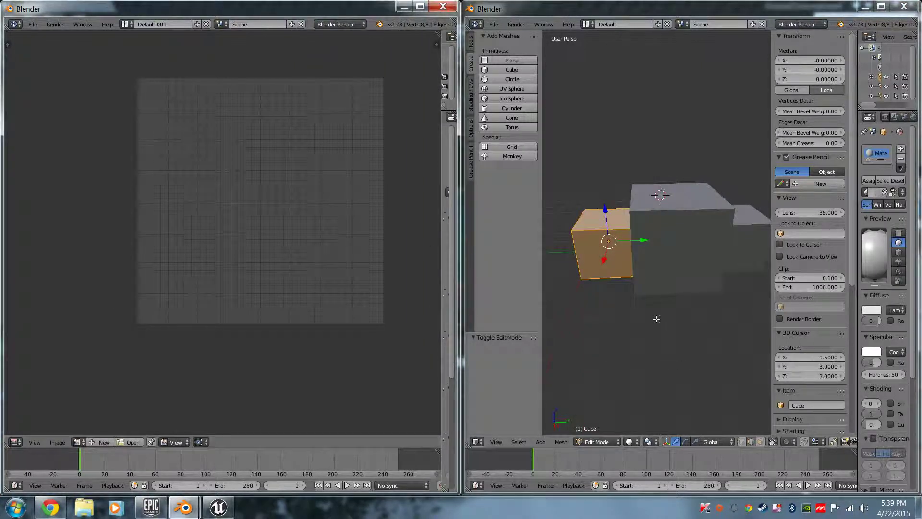
Mark two adjacent top edges of the small cube as seams, on its -Y and +X sides.
{"action": "middle_click_drag", "start_coordinate": [673, 336], "coordinate": [660, 340]}
{"action": "middle_click_drag", "start_coordinate": [604, 244], "coordinate": [628, 266]}
{"action": "right_click", "coordinate": [623, 247]}
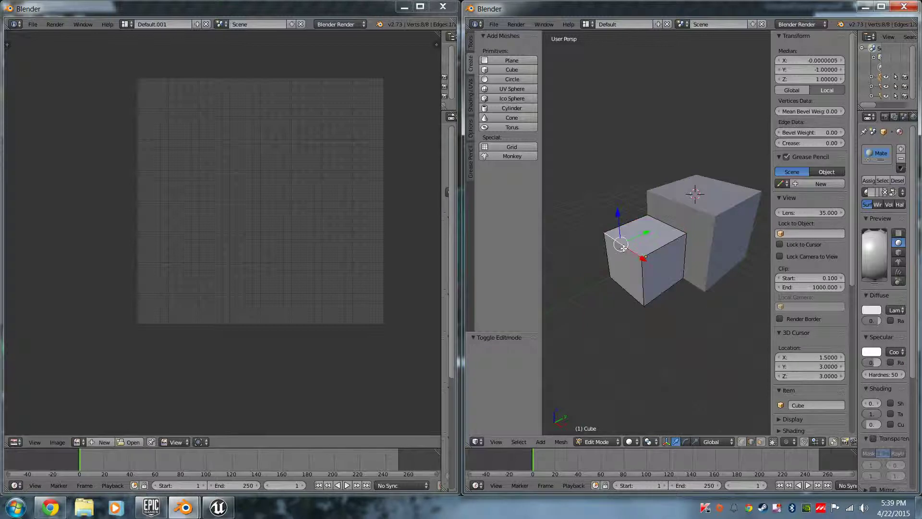
{"action": "key", "text": "space"}
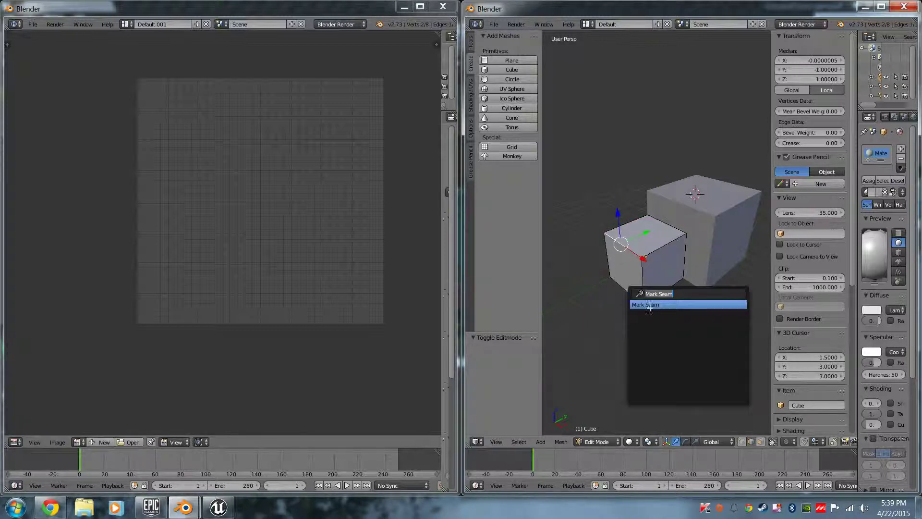
{"action": "key", "text": "Return"}
{"action": "right_click", "coordinate": [670, 246]}
{"action": "key", "text": "space"}
{"action": "key", "text": "Return"}
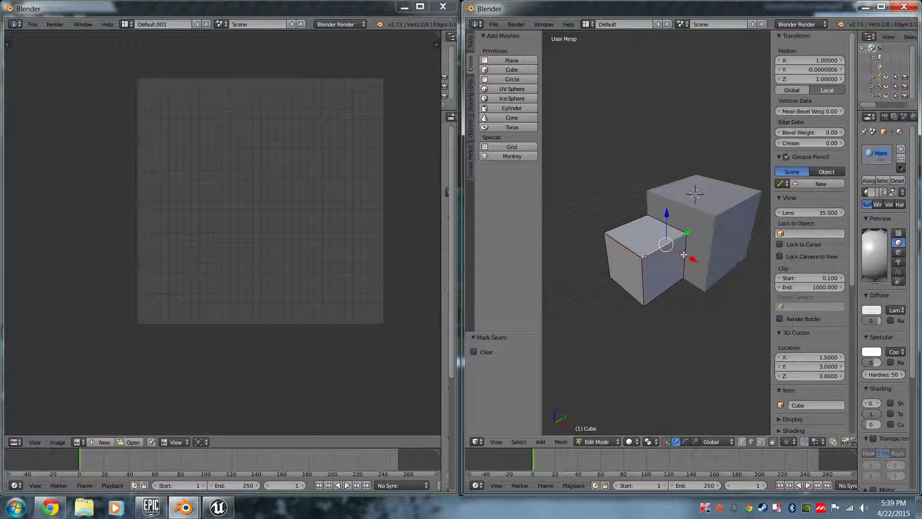
Mark the vertical edge at the +X, +Y corner and the bottom edge of the +X face as seams.
{"action": "right_click", "coordinate": [684, 254]}
{"action": "key", "text": "space"}
{"action": "key", "text": "Return"}
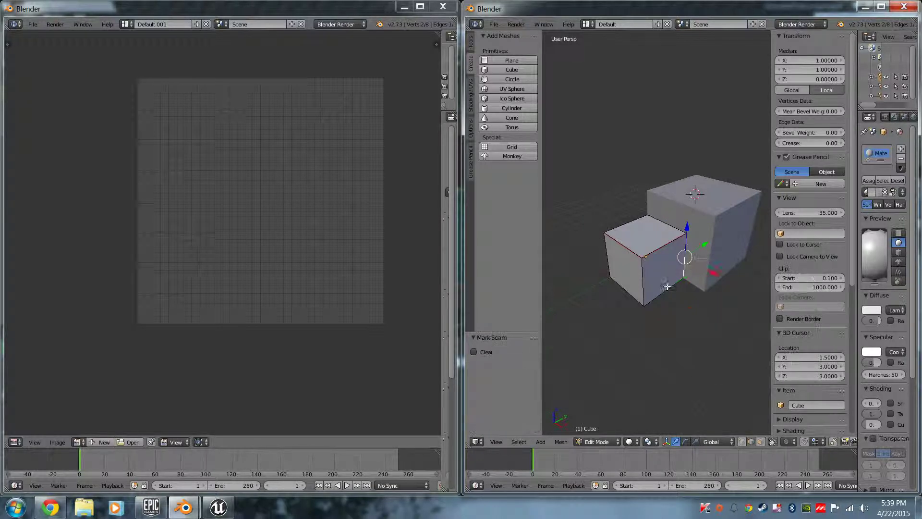
{"action": "right_click", "coordinate": [671, 290]}
{"action": "key", "text": "space"}
{"action": "key", "text": "Return"}
Mark the bottom edges of the -Y and -X faces and the top edge of the -X face as seams.
{"action": "middle_click_drag", "start_coordinate": [689, 307], "coordinate": [687, 251]}
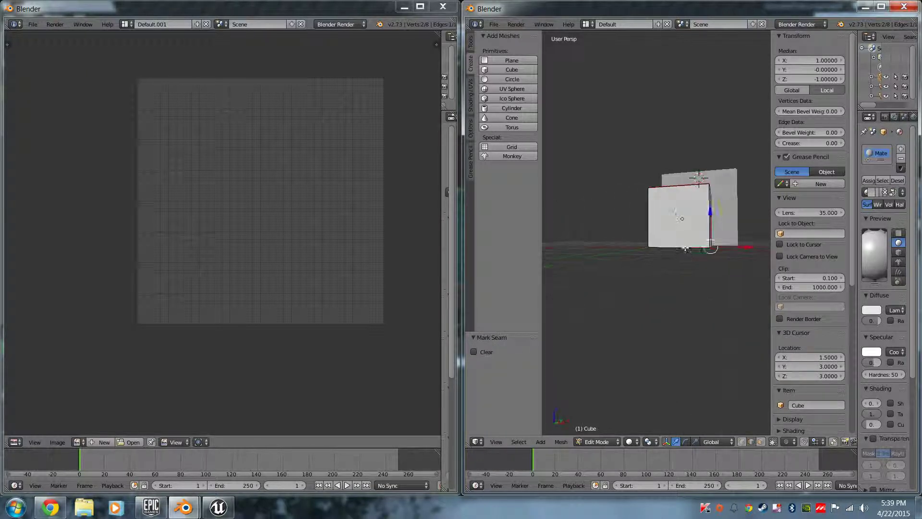
{"action": "right_click", "coordinate": [687, 250]}
{"action": "key", "text": "space"}
{"action": "key", "text": "Return"}
{"action": "middle_click_drag", "start_coordinate": [647, 290], "coordinate": [702, 267]}
{"action": "right_click", "coordinate": [698, 260]}
{"action": "key", "text": "space"}
{"action": "key", "text": "Return"}
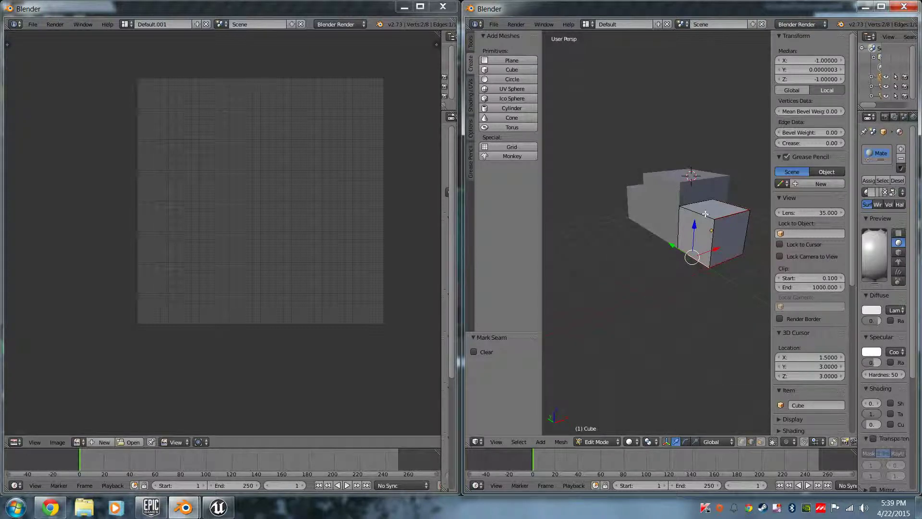
{"action": "right_click", "coordinate": [711, 222]}
{"action": "key", "text": "space"}
{"action": "key", "text": "Return"}
Select the entire small cube and unwrap it along the marked seams.
{"action": "key", "text": "a"}
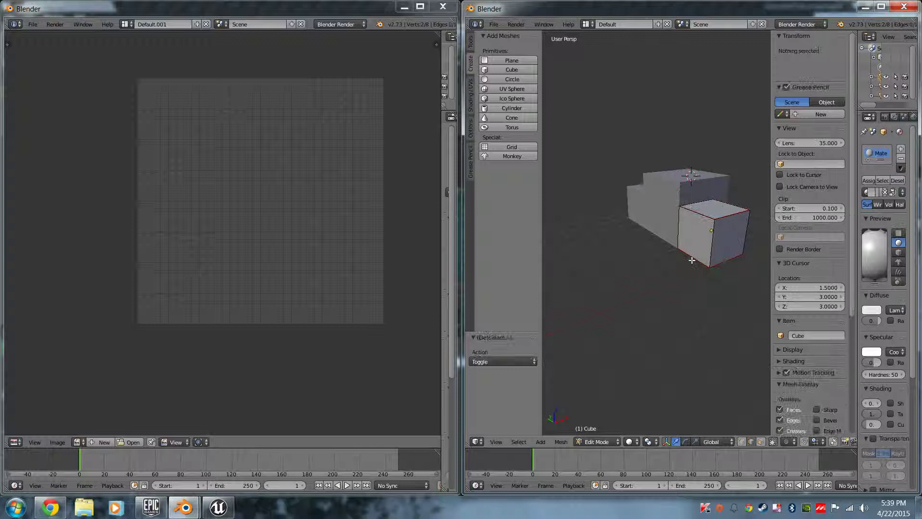
{"action": "key", "text": "a"}
{"action": "key", "text": "u"}
{"action": "left_click", "coordinate": [692, 260]}
{"action": "middle_click_drag", "start_coordinate": [691, 260], "coordinate": [591, 293]}
Switch UV selection to island mode and shift the small cube's unwrapped island about 0.25 in +U.
{"action": "right_click", "coordinate": [371, 197]}
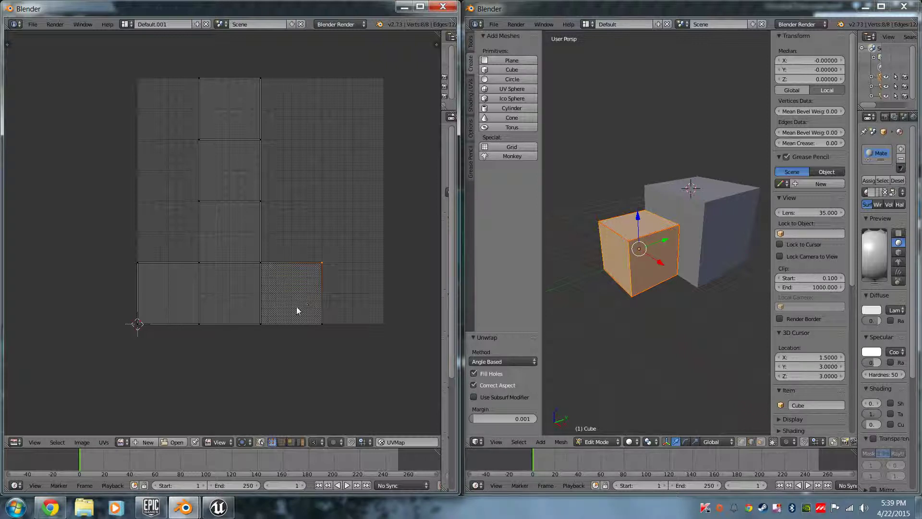
{"action": "left_click", "coordinate": [300, 442]}
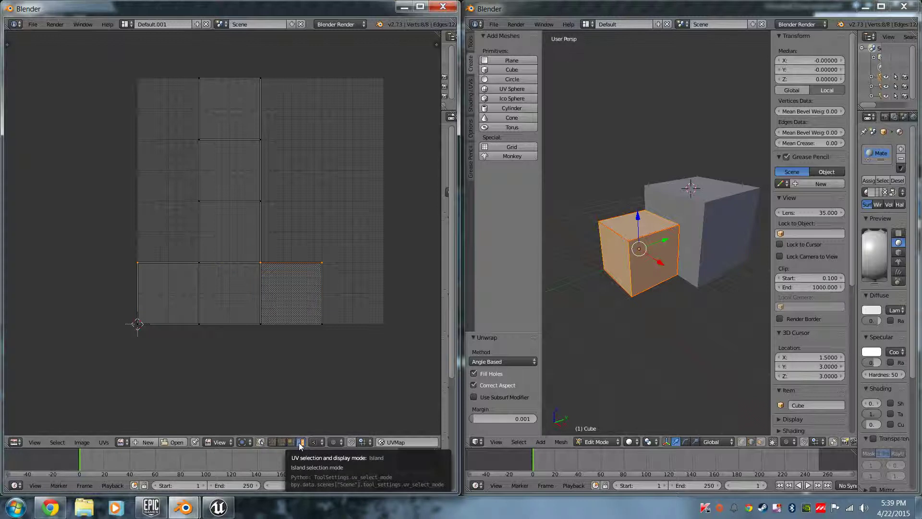
{"action": "left_click", "coordinate": [307, 272]}
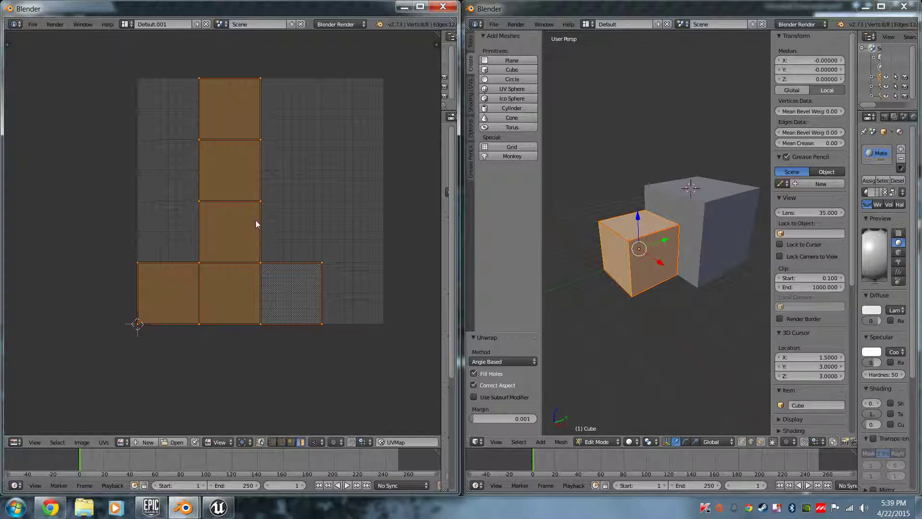
{"action": "key", "text": "g"}
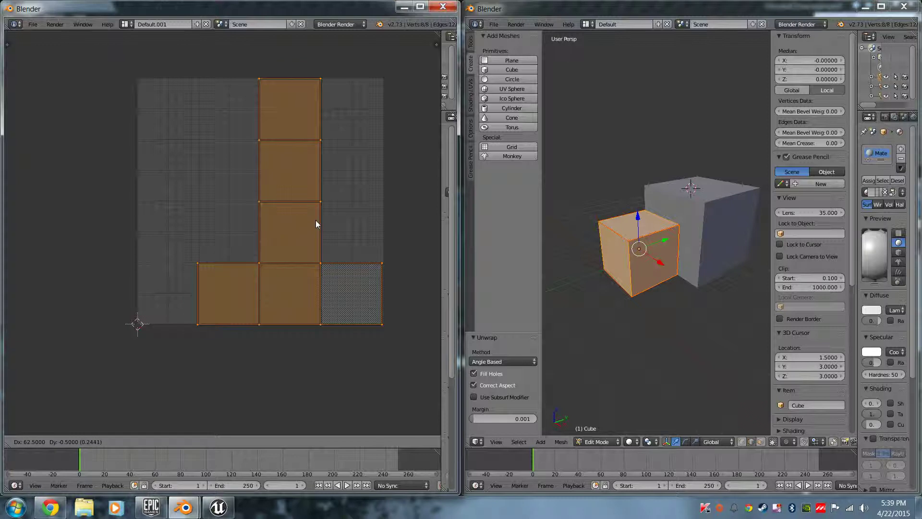
{"action": "left_click", "coordinate": [316, 221]}
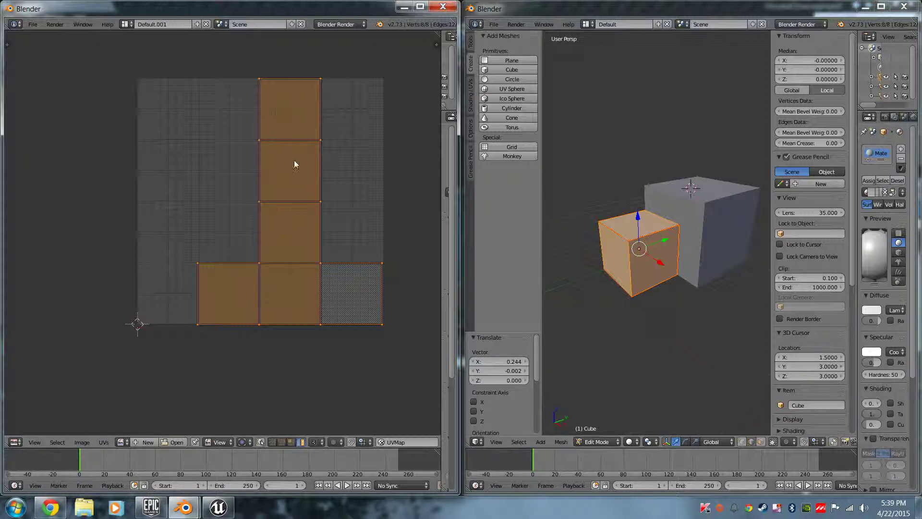
{"action": "key", "text": "g"}
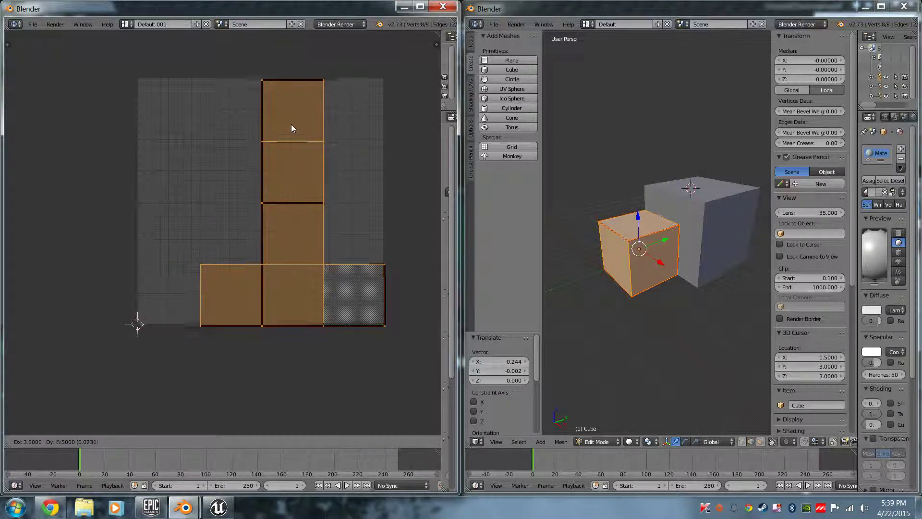
{"action": "left_click", "coordinate": [291, 124]}
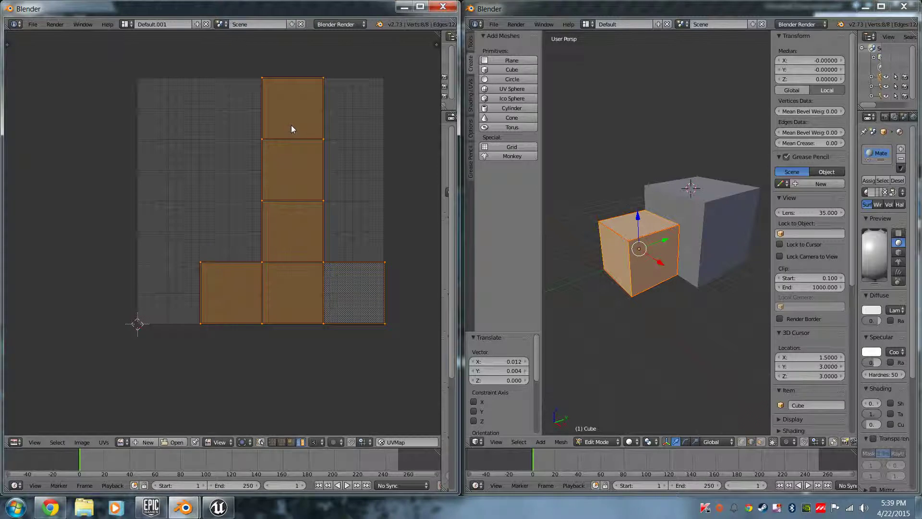
Scale the UV island to about 0.62 and move it into the upper-right area of the UV grid.
{"action": "key", "text": "s"}
{"action": "left_click", "coordinate": [296, 193]}
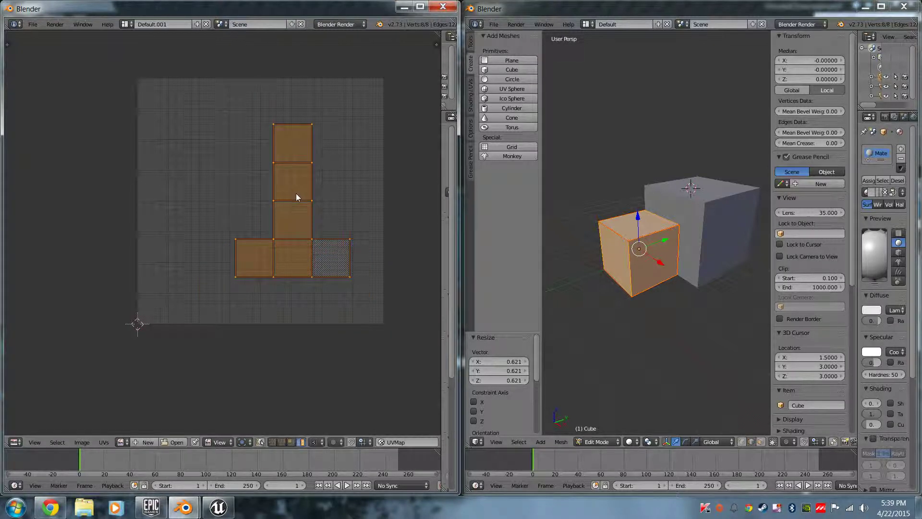
{"action": "key", "text": "g"}
{"action": "left_click", "coordinate": [319, 152]}
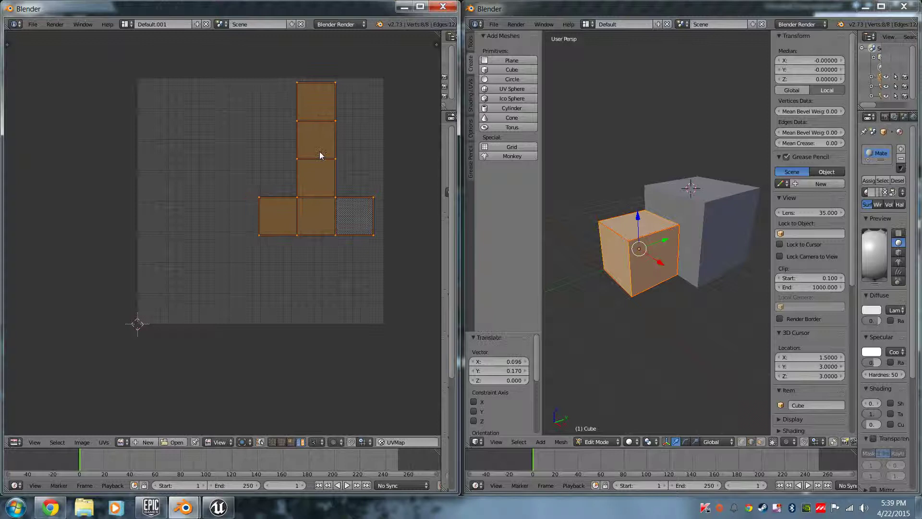
Leave the first small cube, open the other small cube at the +Y end for mesh editing, and clear its selection.
{"action": "middle_click_drag", "start_coordinate": [657, 335], "coordinate": [612, 339]}
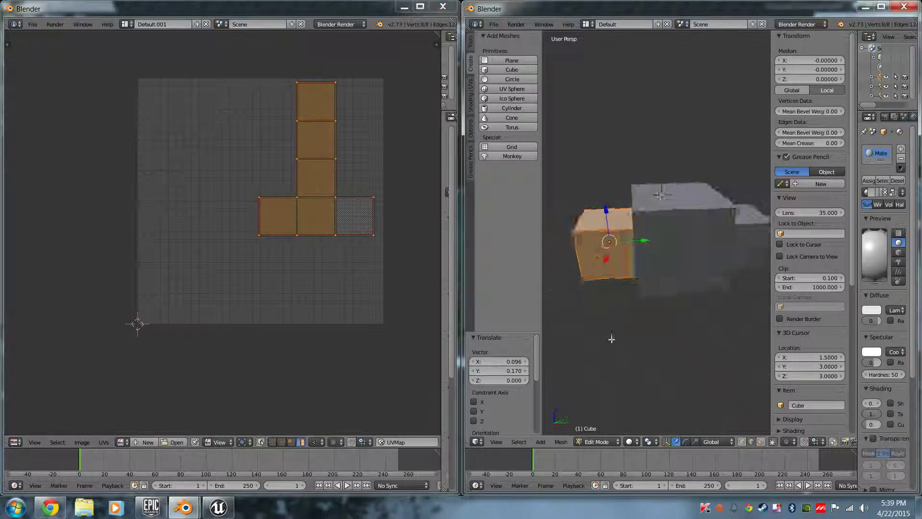
{"action": "key", "text": "Tab"}
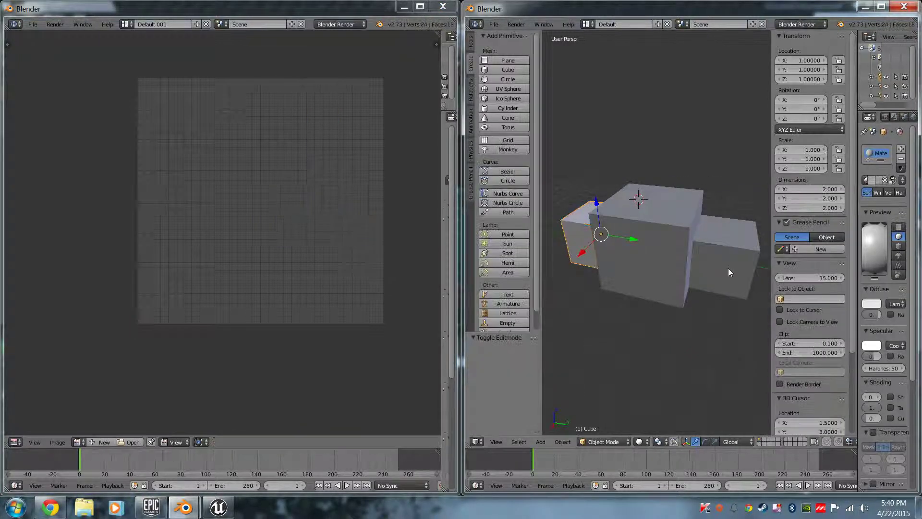
{"action": "right_click", "coordinate": [712, 282]}
{"action": "key", "text": "Tab"}
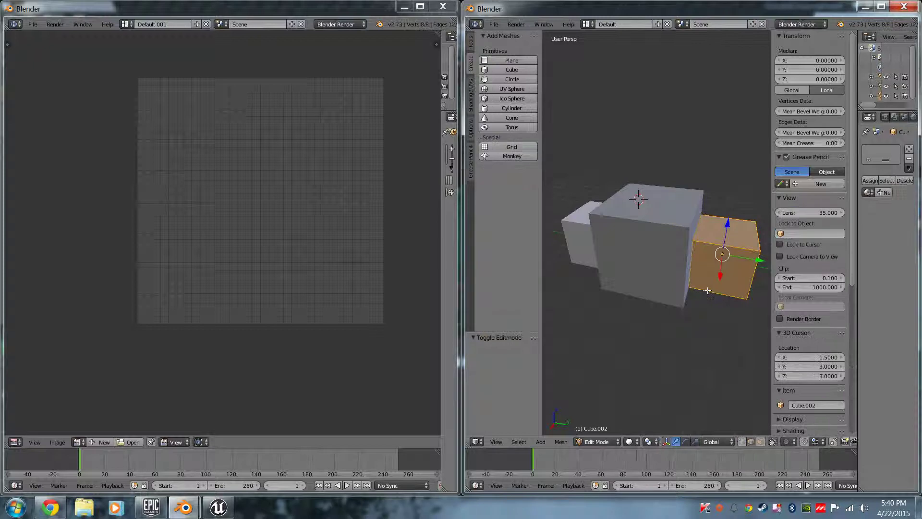
{"action": "key", "text": "a"}
{"action": "middle_click_drag", "start_coordinate": [720, 357], "coordinate": [637, 312]}
Select a chain of top, vertical and bottom edges on the +Y small cube and mark them as seams.
{"action": "right_click", "coordinate": [687, 254]}
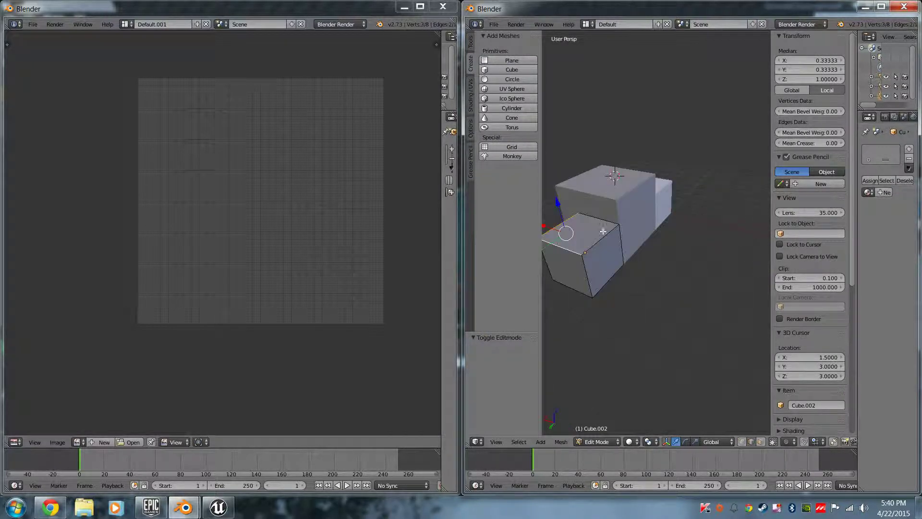
{"action": "right_click", "coordinate": [605, 235], "text": "shift"}
{"action": "right_click", "coordinate": [623, 246], "text": "shift"}
{"action": "middle_click_drag", "start_coordinate": [582, 341], "coordinate": [634, 334]}
{"action": "right_click", "coordinate": [643, 262], "text": "shift"}
{"action": "right_click", "coordinate": [662, 283], "text": "shift"}
{"action": "right_click", "coordinate": [687, 283], "text": "shift"}
{"action": "right_click", "coordinate": [577, 261], "text": "shift"}
{"action": "key", "text": "space"}
{"action": "left_click", "coordinate": [689, 345]}
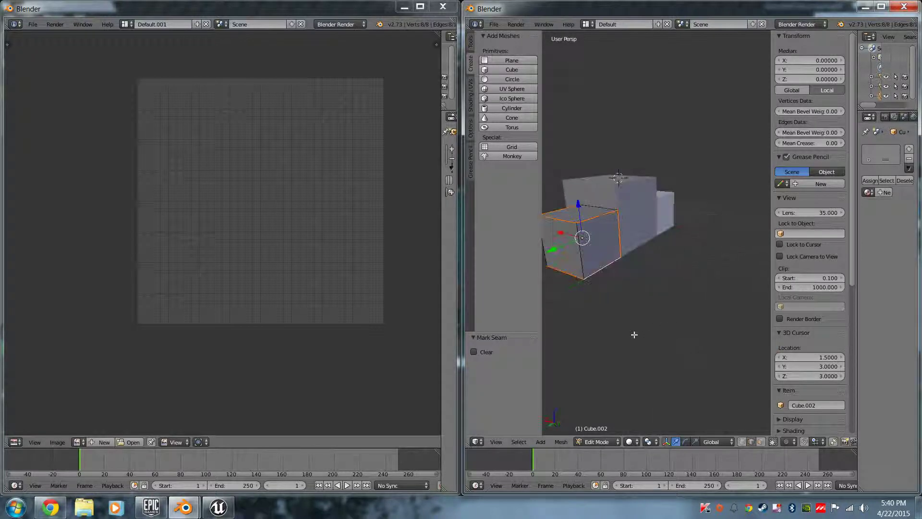
Select the entire +Y small cube and unwrap it along the marked seams.
{"action": "key", "text": "a"}
{"action": "key", "text": "a"}
{"action": "key", "text": "u"}
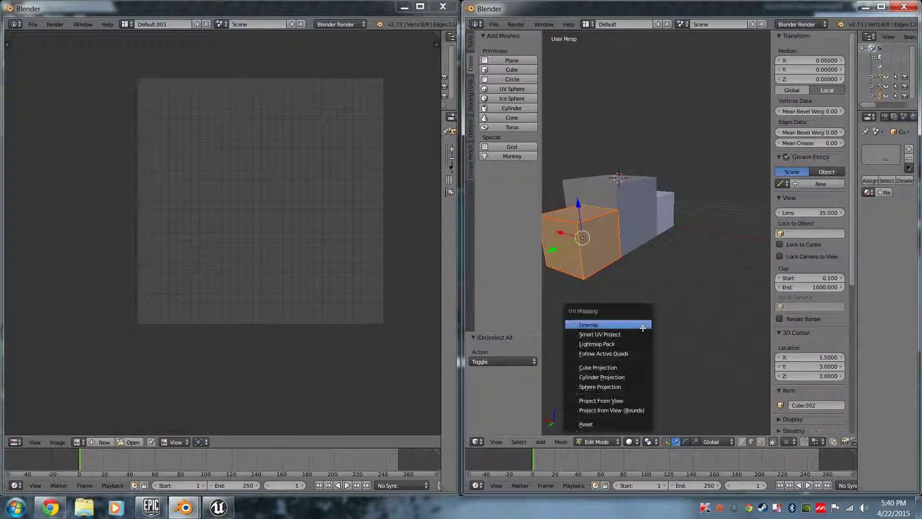
{"action": "left_click", "coordinate": [633, 323]}
{"action": "middle_click_drag", "start_coordinate": [618, 304], "coordinate": [640, 326]}
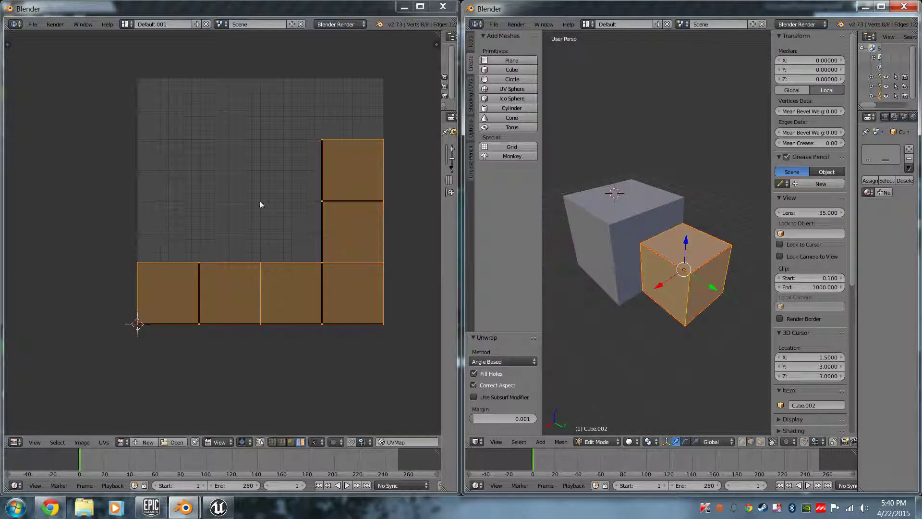
Move the whole unwrapped island by about -0.35 in U and 0.34 in V, and scale it by about -0.54.
{"action": "right_click", "coordinate": [267, 220]}
{"action": "right_click", "coordinate": [351, 266], "text": "shift"}
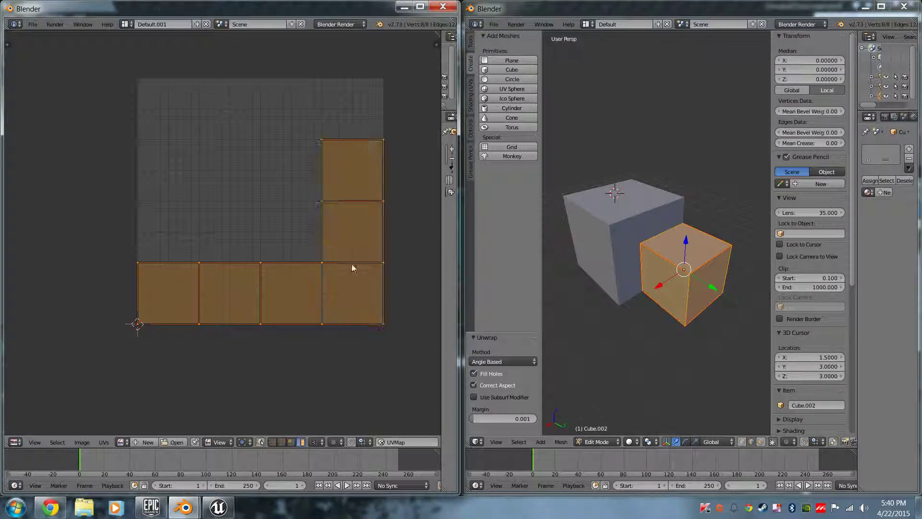
{"action": "right_click", "coordinate": [351, 266], "text": "shift"}
{"action": "key", "text": "l"}
{"action": "key", "text": "g"}
{"action": "left_click", "coordinate": [212, 152]}
{"action": "key", "text": "s"}
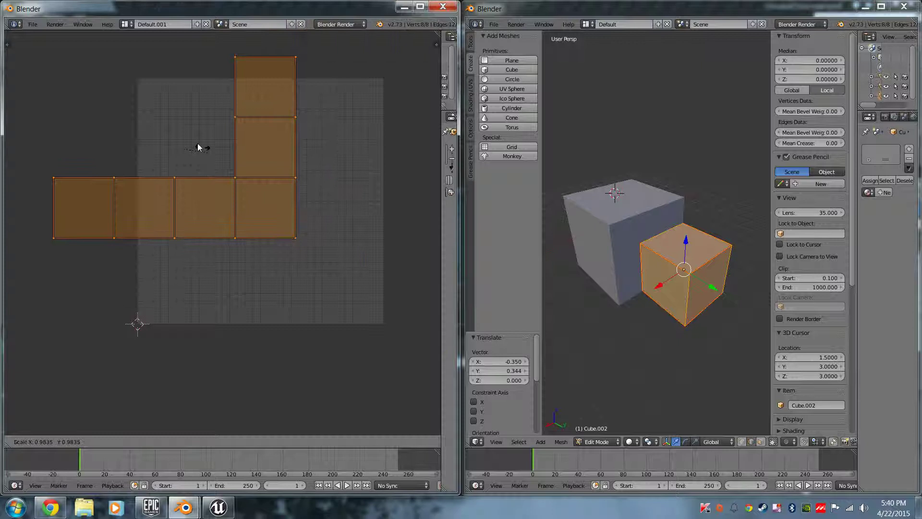
{"action": "left_click", "coordinate": [171, 129]}
{"action": "key", "text": "g"}
{"action": "key", "text": "Escape"}
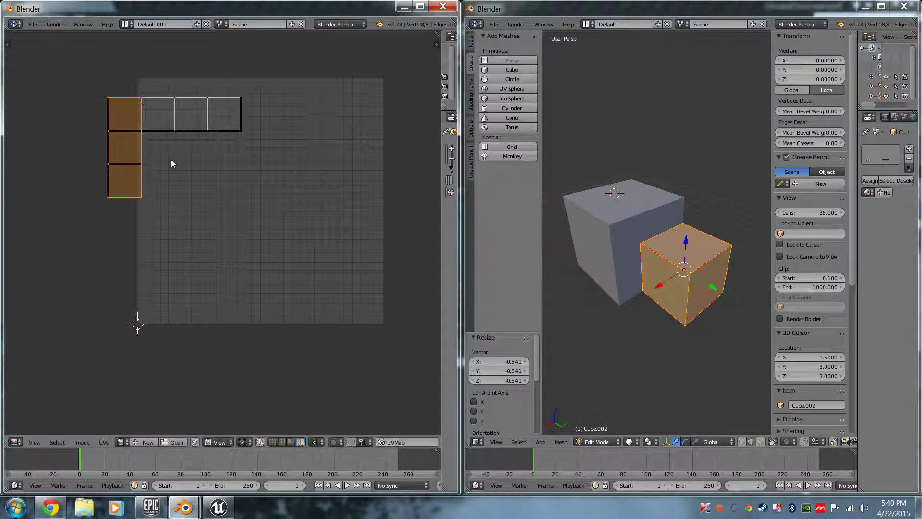
{"action": "key", "text": "g"}
{"action": "right_click", "coordinate": [184, 155]}
Select all UV faces and move them about 0.15 in U and 0.06 in V into the grid's upper-left corner.
{"action": "key", "text": "a"}
{"action": "key", "text": "a"}
{"action": "key", "text": "g"}
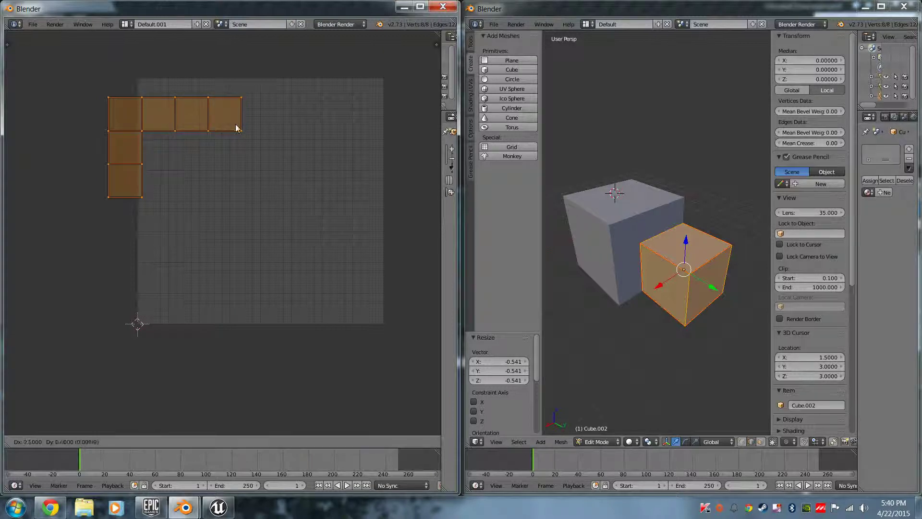
{"action": "left_click", "coordinate": [252, 108]}
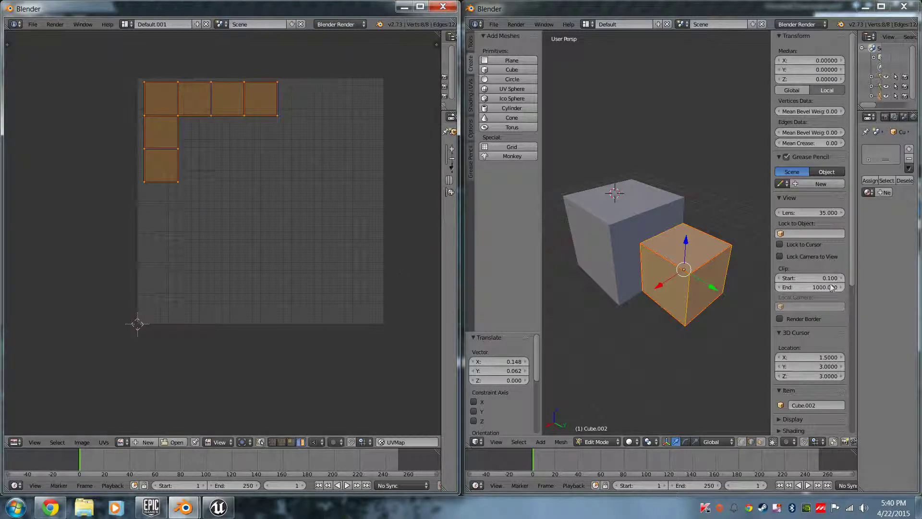
Return to Object Mode and export the scene as FBX to Documents, overwriting UVTutorial.fbx.
{"action": "middle_click_drag", "start_coordinate": [617, 355], "coordinate": [685, 337]}
{"action": "key", "text": "Tab"}
{"action": "left_click", "coordinate": [496, 26]}
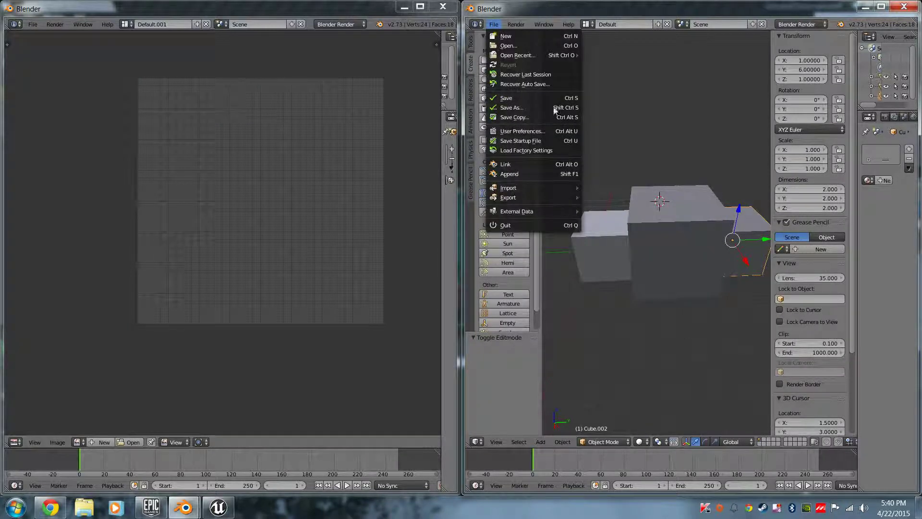
{"action": "mouse_move", "coordinate": [539, 197]}
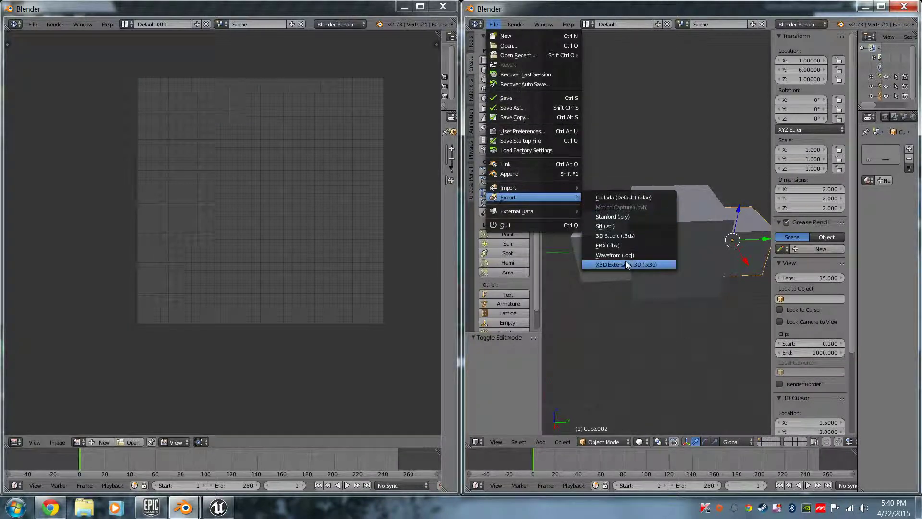
{"action": "left_click", "coordinate": [626, 246]}
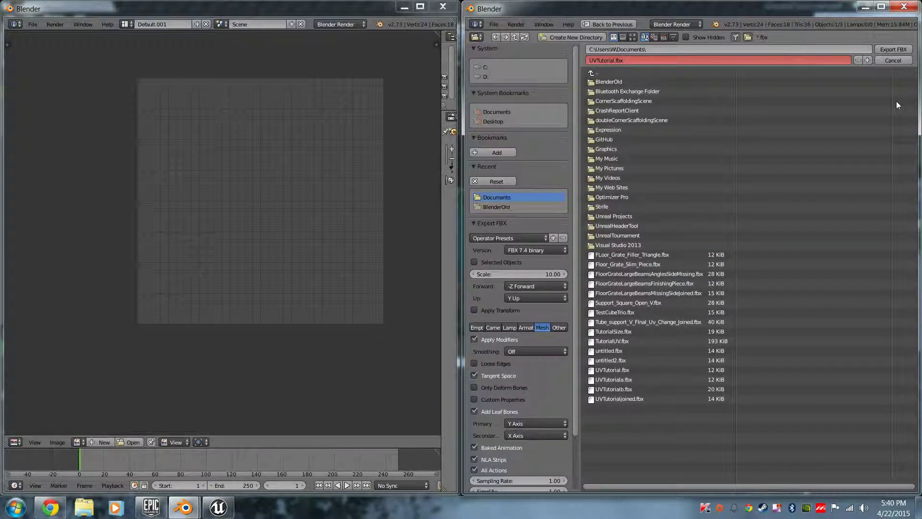
{"action": "left_click", "coordinate": [893, 49]}
Switch to Unreal Editor and reimport the UVTutorial static mesh in the Test_Mesh folder.
{"action": "key", "text": "alt+Tab"}
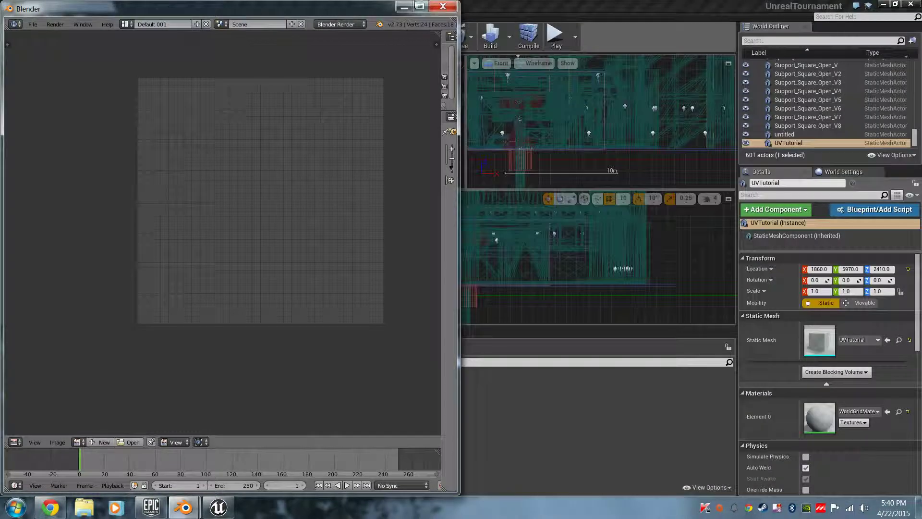
{"action": "left_click", "coordinate": [404, 6]}
{"action": "right_click", "coordinate": [144, 389]}
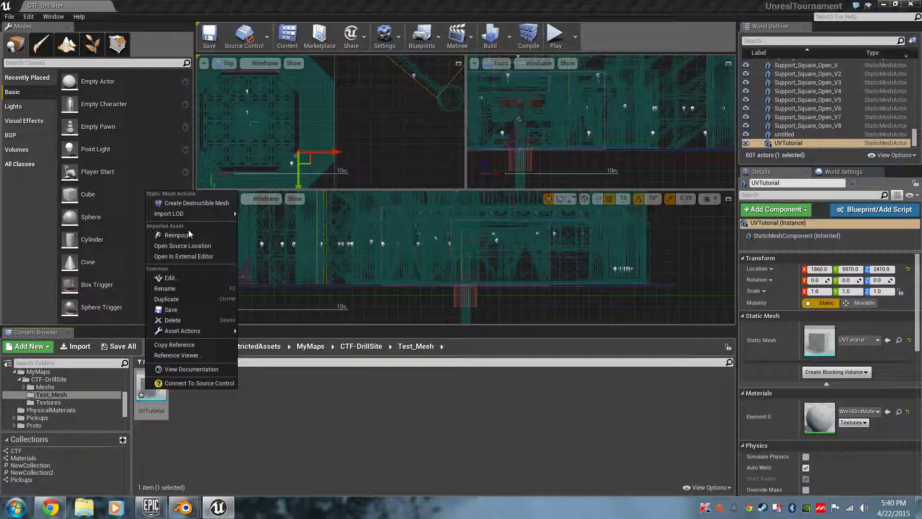
{"action": "left_click", "coordinate": [177, 235]}
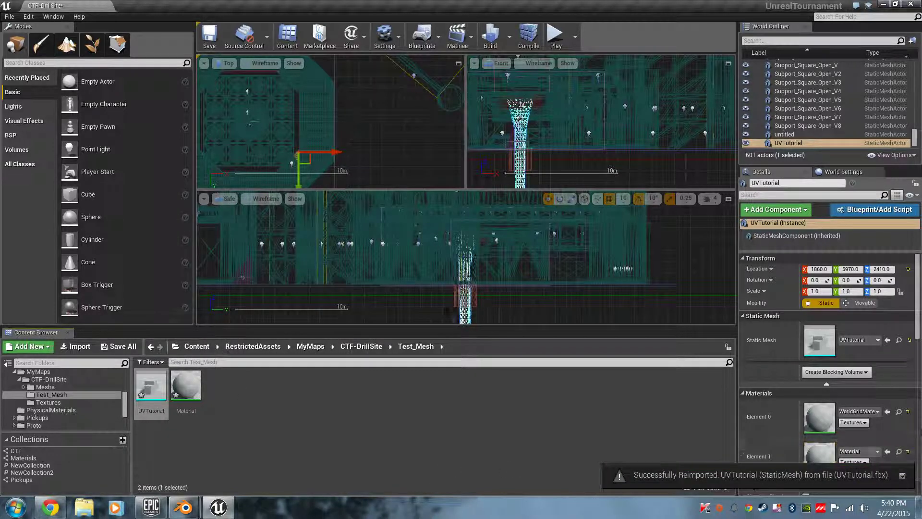
Review the UVTutorial mesh's material elements and the assets in the Test_Mesh folder.
{"action": "scroll", "coordinate": [845, 423], "scroll_direction": "down", "scroll_amount": 2}
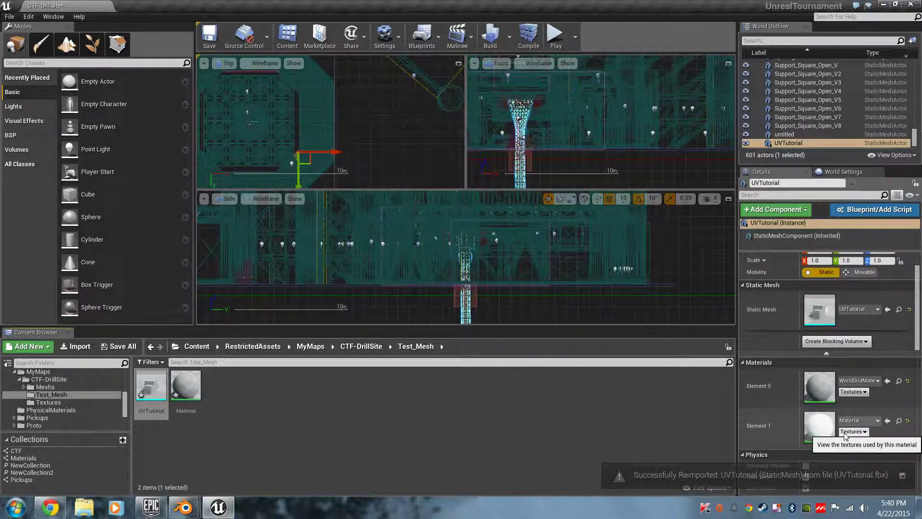
{"action": "scroll", "coordinate": [844, 432], "scroll_direction": "down", "scroll_amount": 2}
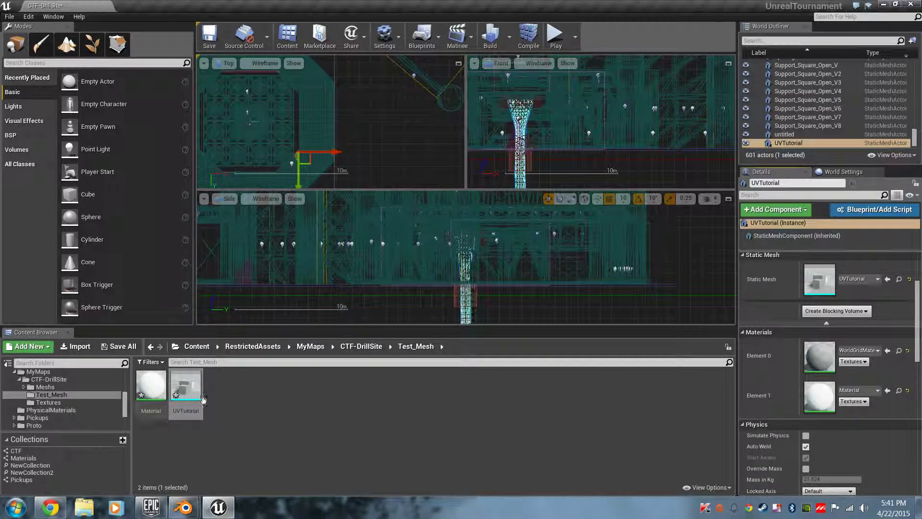
{"action": "right_click", "coordinate": [191, 386]}
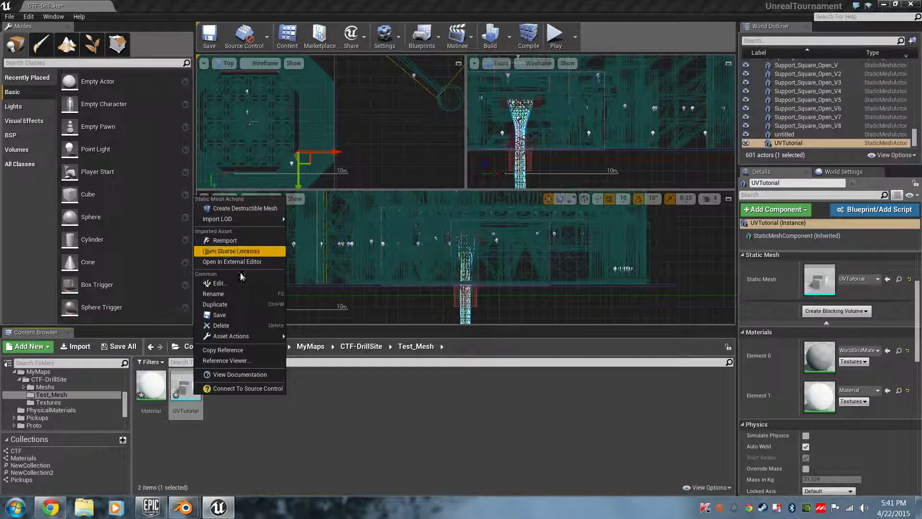
{"action": "left_click", "coordinate": [145, 386]}
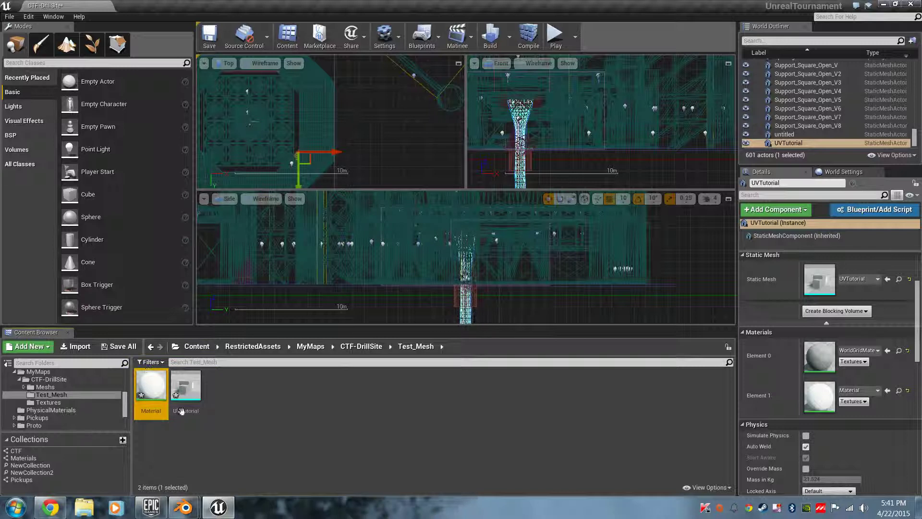
{"action": "left_click", "coordinate": [191, 394]}
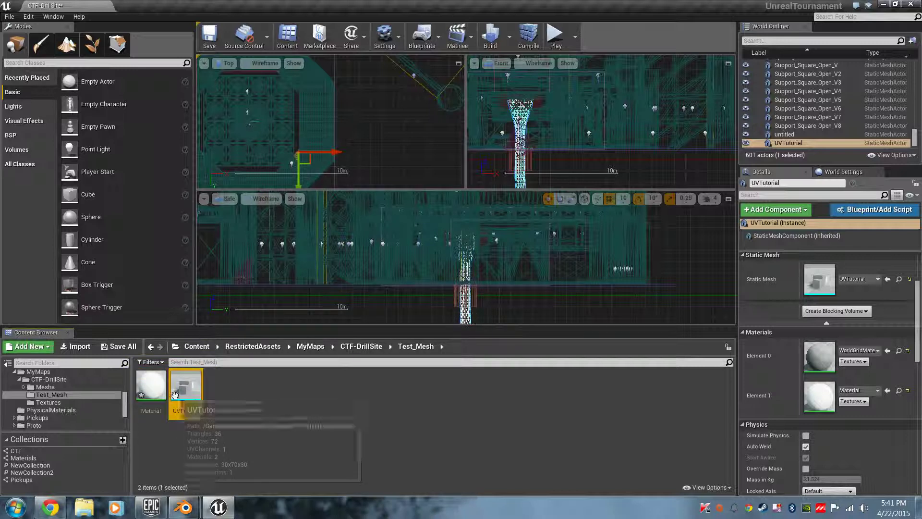
{"action": "left_click", "coordinate": [184, 426]}
Force delete the UVTutorial mesh and the Material asset from the Test_Mesh folder.
{"action": "left_click", "coordinate": [189, 387]}
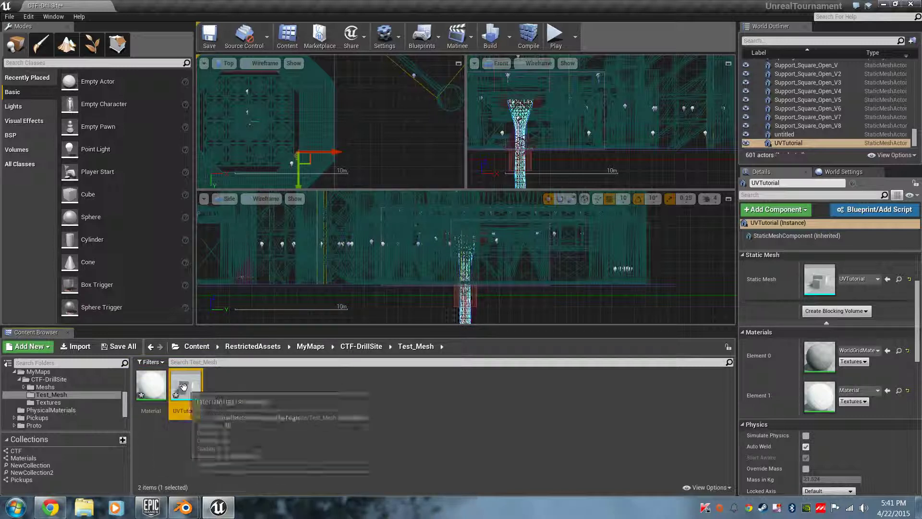
{"action": "left_click", "coordinate": [155, 383], "text": "ctrl"}
{"action": "key", "text": "Delete"}
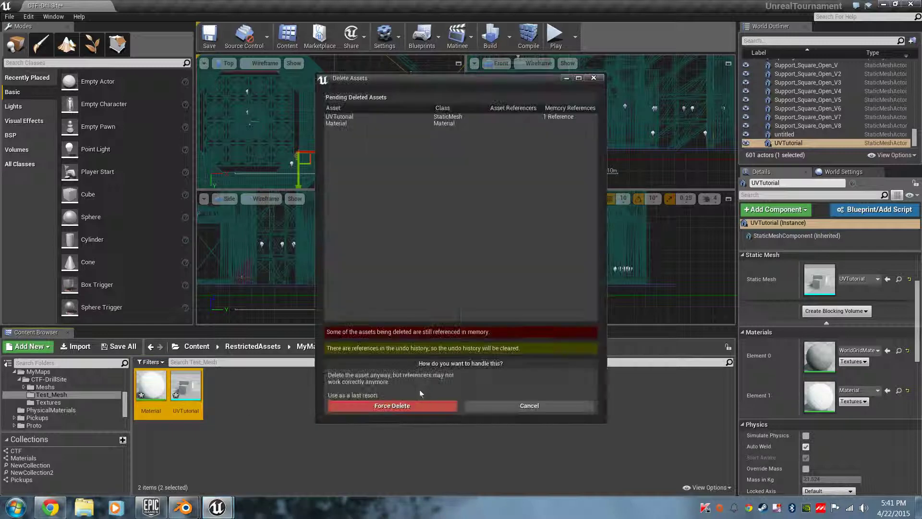
{"action": "left_click", "coordinate": [403, 408]}
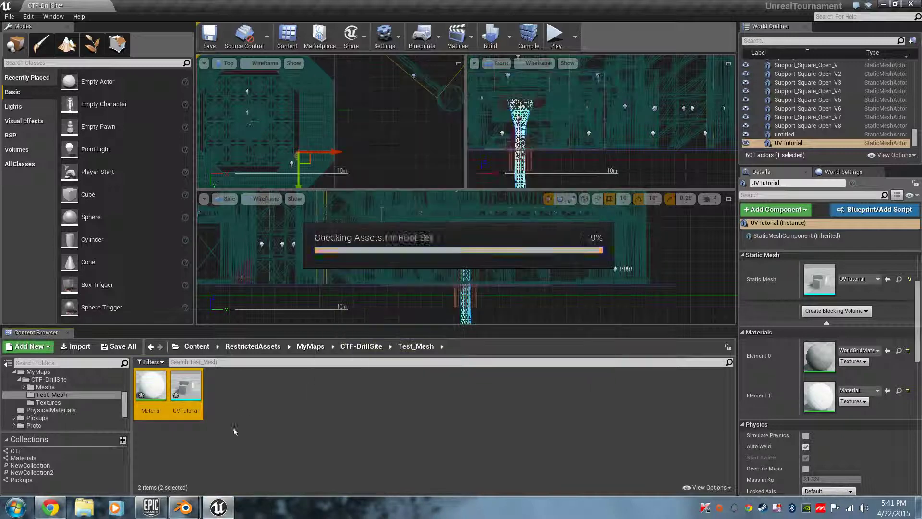
Import UVTutorial.fbx from the Documents library into the Test_Mesh folder and close the message log.
{"action": "left_click", "coordinate": [75, 346]}
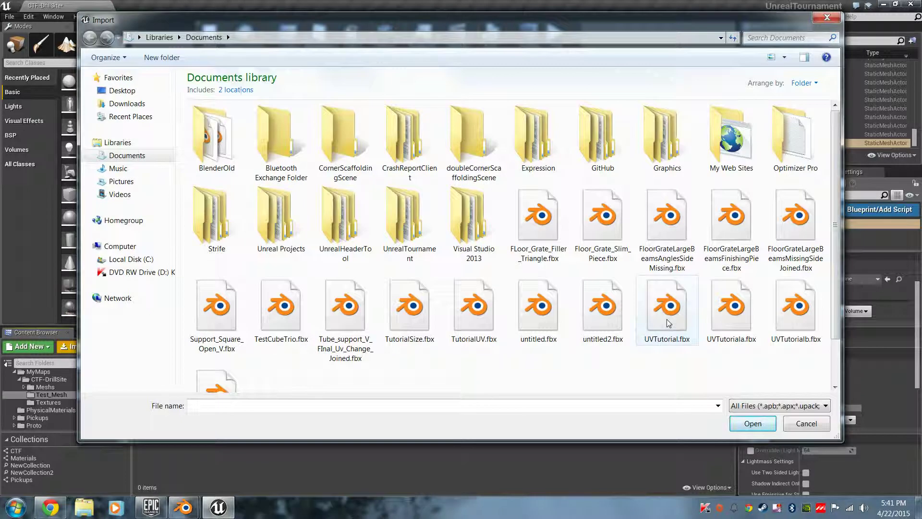
{"action": "double_click", "coordinate": [669, 323]}
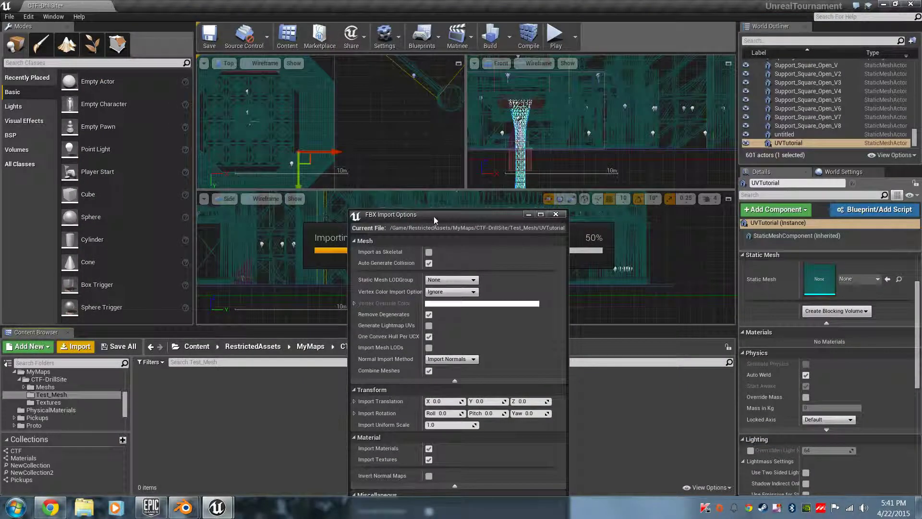
{"action": "left_click", "coordinate": [508, 471]}
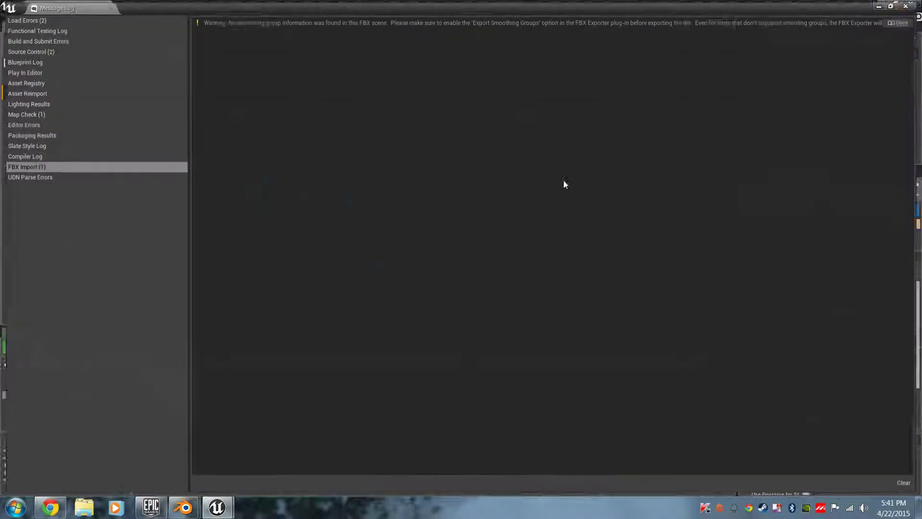
{"action": "left_click", "coordinate": [912, 4]}
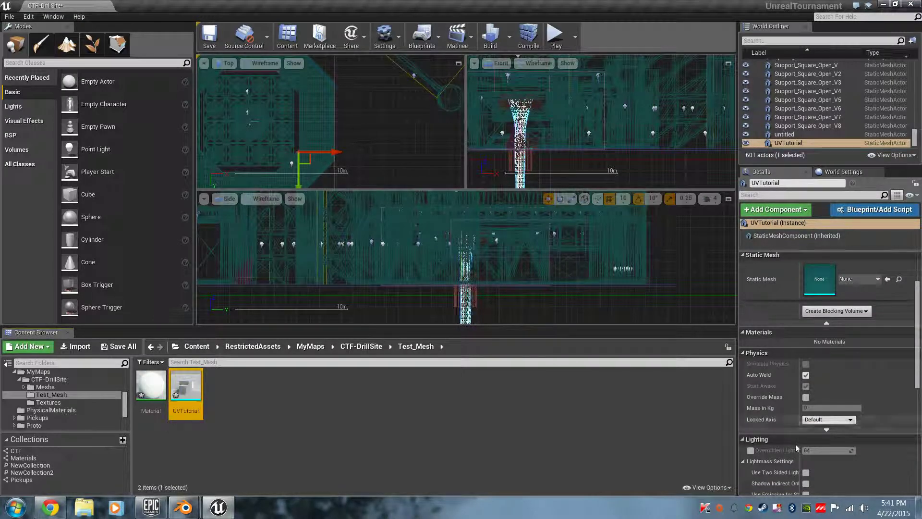
Place the new UVTutorial mesh in the level through a separate perspective viewport and inspect its cubes from several sides.
{"action": "scroll", "coordinate": [796, 444], "scroll_direction": "down", "scroll_amount": 3}
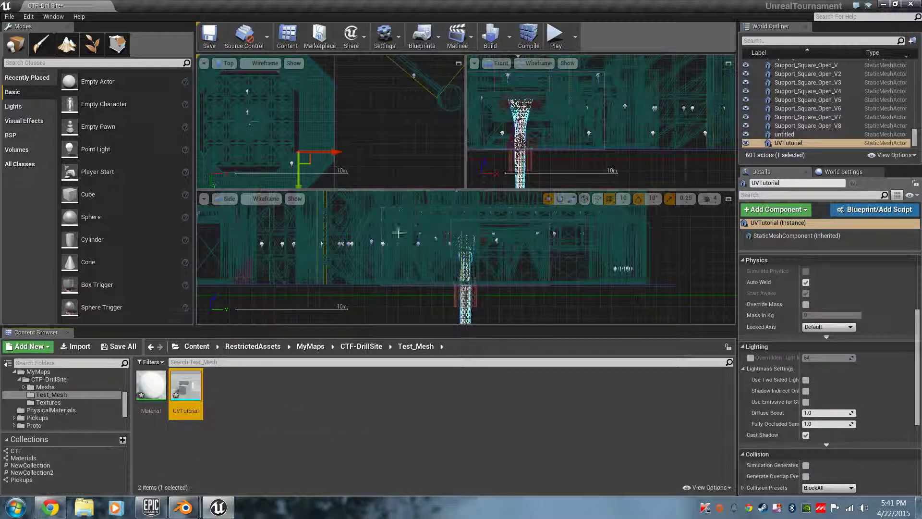
{"action": "left_click", "coordinate": [9, 18]}
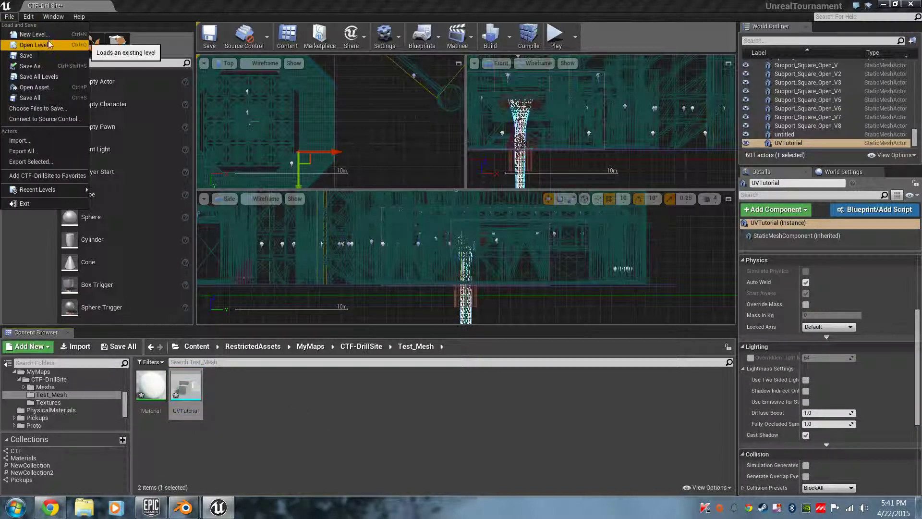
{"action": "mouse_move", "coordinate": [53, 17]}
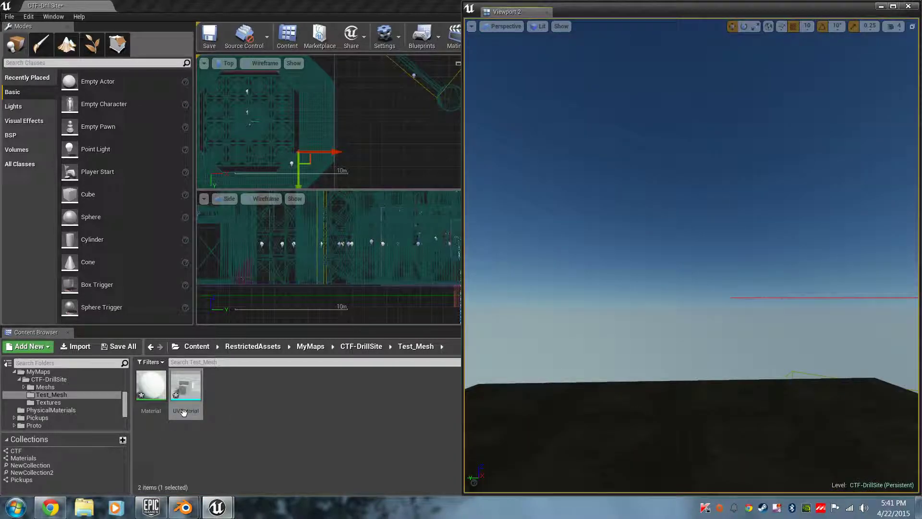
{"action": "left_click_drag", "start_coordinate": [184, 412], "coordinate": [737, 386]}
{"action": "key", "text": "f"}
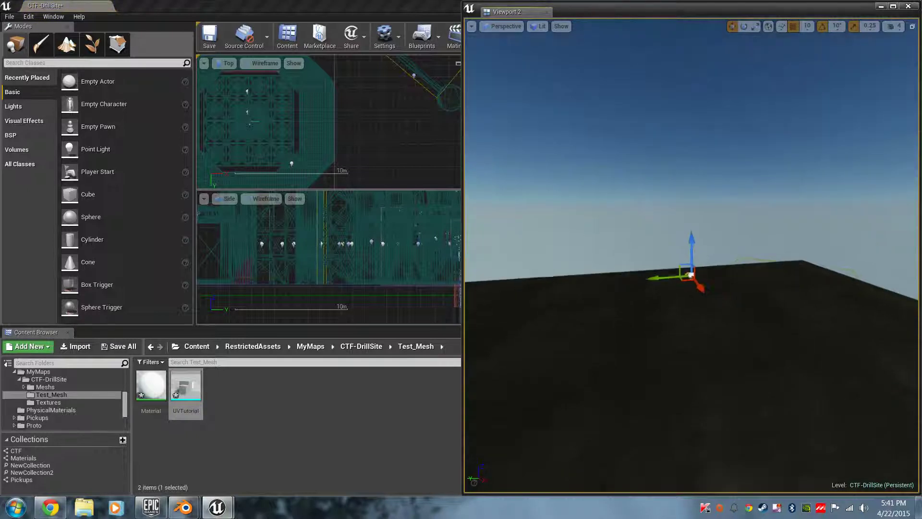
{"action": "mouse_move", "coordinate": [724, 368]}
{"action": "right_mouse_down"}
{"action": "mouse_move", "coordinate": [711, 363]}
{"action": "mouse_move", "coordinate": [740, 369]}
{"action": "mouse_move", "coordinate": [706, 370]}
{"action": "mouse_move", "coordinate": [756, 367]}
{"action": "mouse_move", "coordinate": [730, 370]}
{"action": "right_mouse_up"}
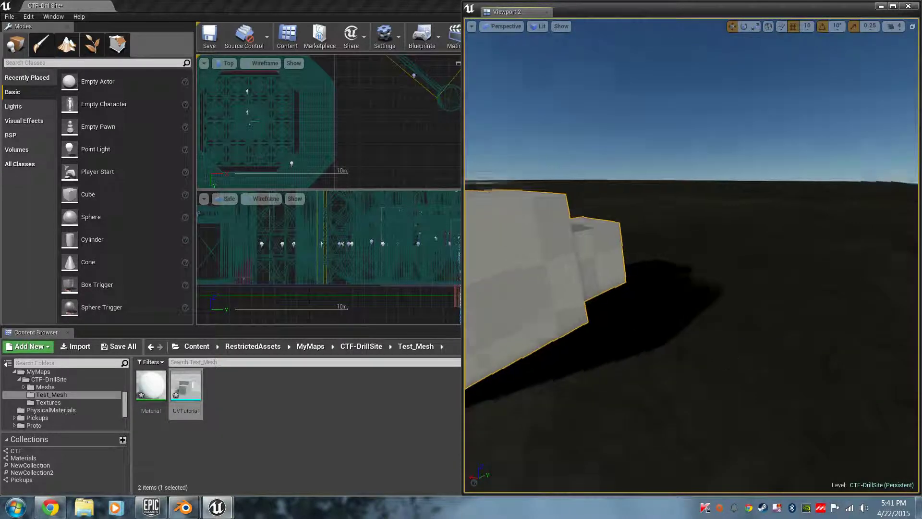
{"action": "right_click_drag", "start_coordinate": [691, 255], "coordinate": [649, 250]}
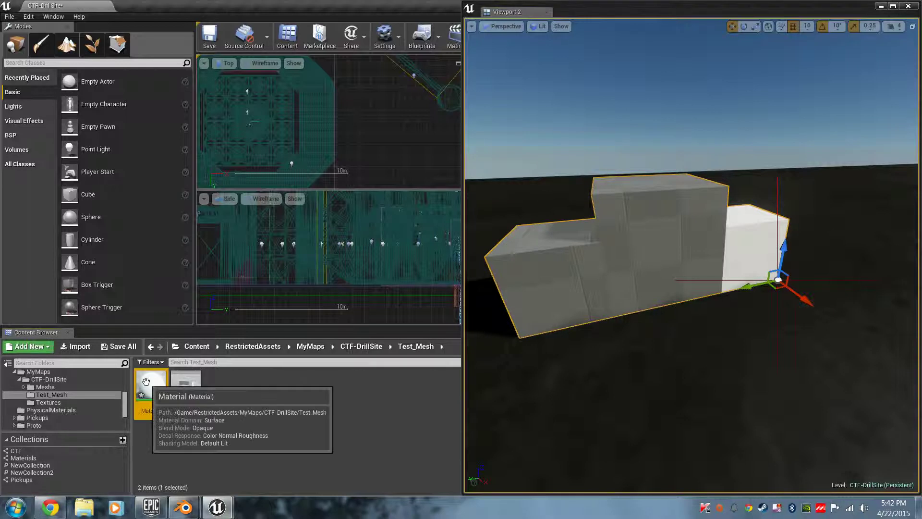
{"action": "left_click", "coordinate": [214, 409]}
{"action": "left_click", "coordinate": [881, 7]}
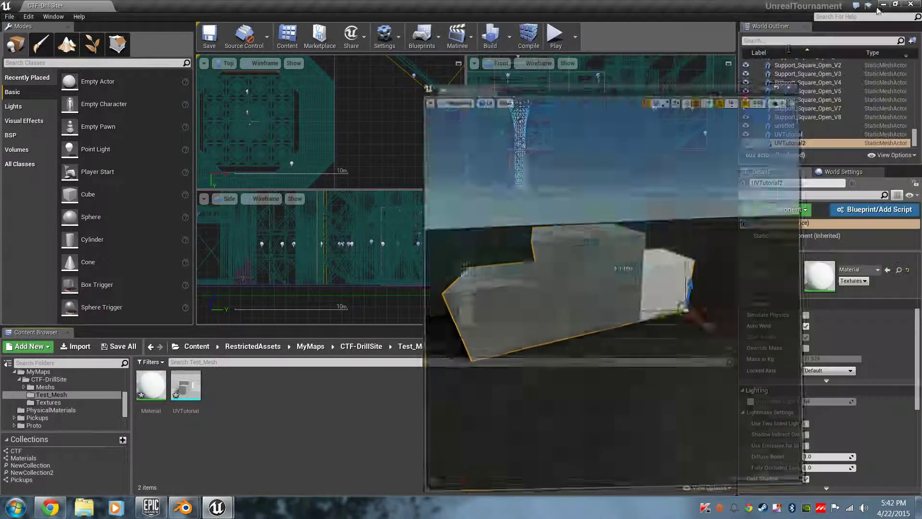
Open the UVTutorial mesh from Test_Mesh for editing and examine its shape and collision hull.
{"action": "right_click", "coordinate": [184, 388]}
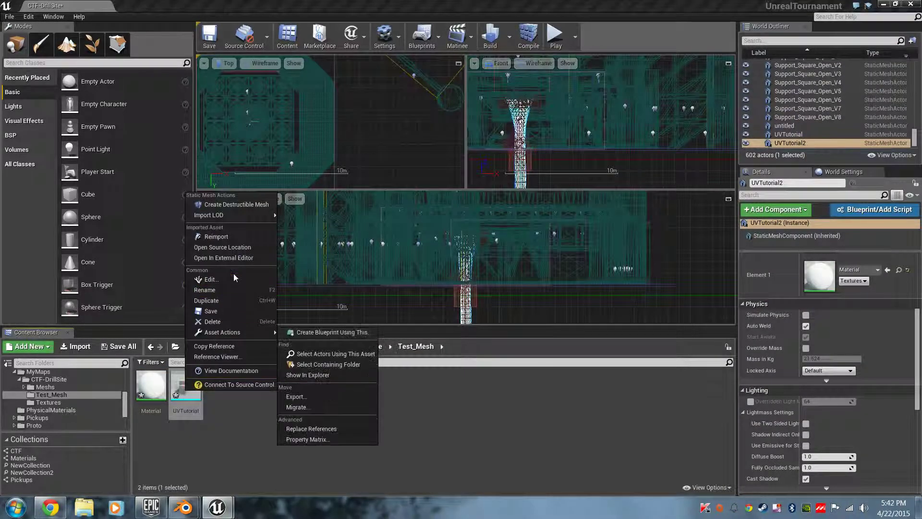
{"action": "left_click", "coordinate": [230, 280]}
{"action": "right_click_drag", "start_coordinate": [511, 275], "coordinate": [259, 298]}
{"action": "left_click_drag", "start_coordinate": [543, 295], "coordinate": [470, 277]}
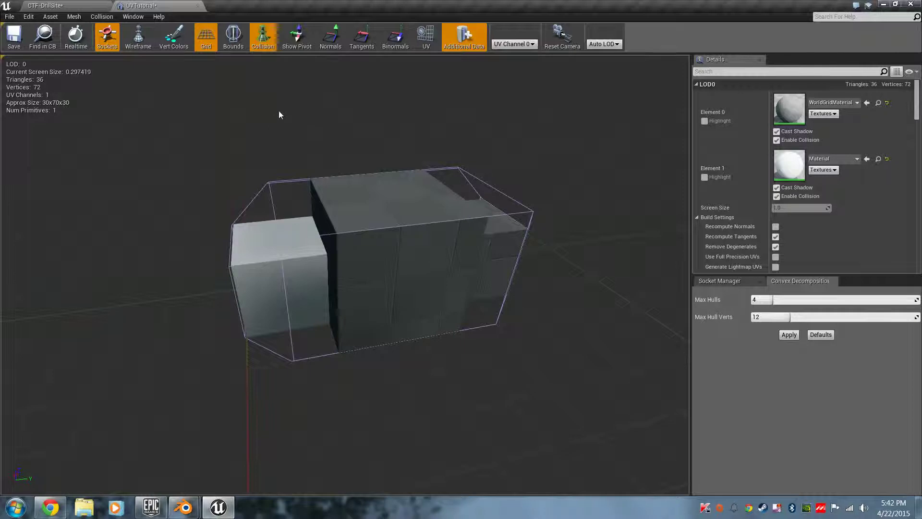
Remove all collision meshes from the UVTutorial mesh.
{"action": "left_click", "coordinate": [102, 16]}
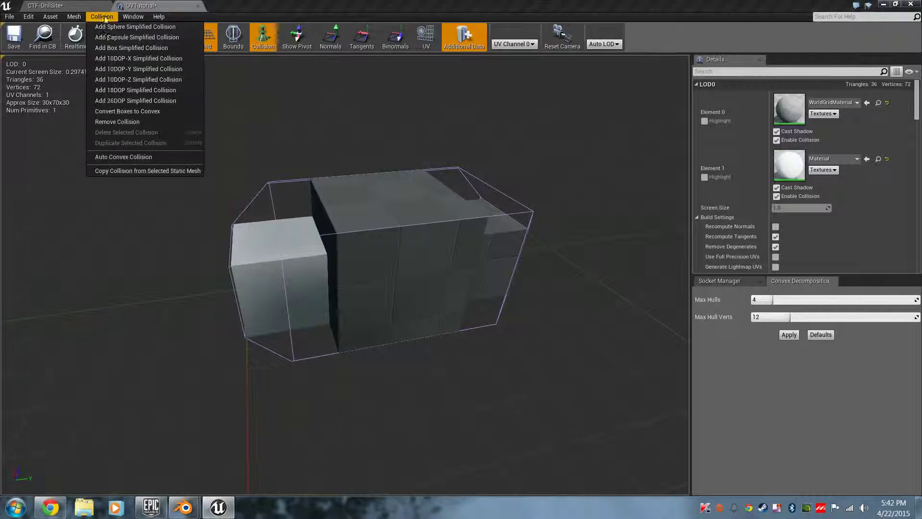
{"action": "left_click", "coordinate": [143, 123]}
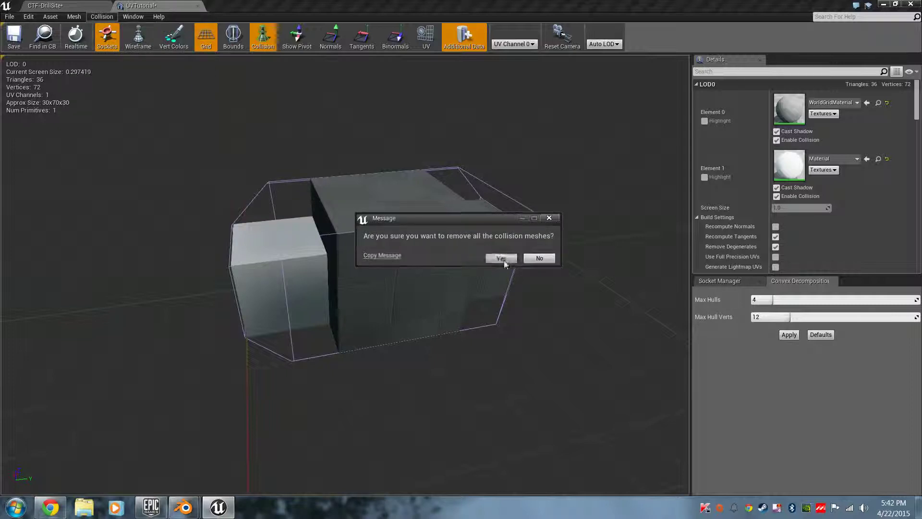
{"action": "left_click", "coordinate": [498, 256]}
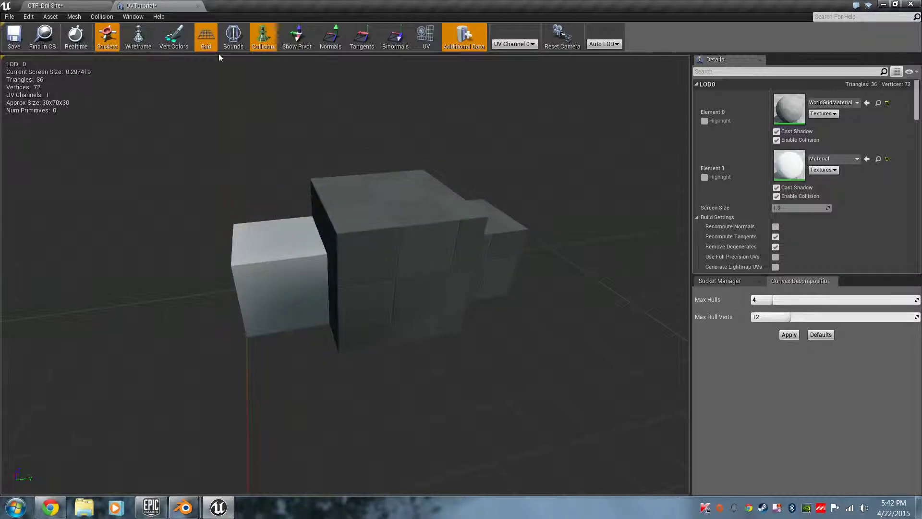
Generate convex collision for the mesh with Max Hulls 4 and Max Hull Verts 12, and regenerate it with Max Hulls 8.
{"action": "left_click", "coordinate": [101, 17]}
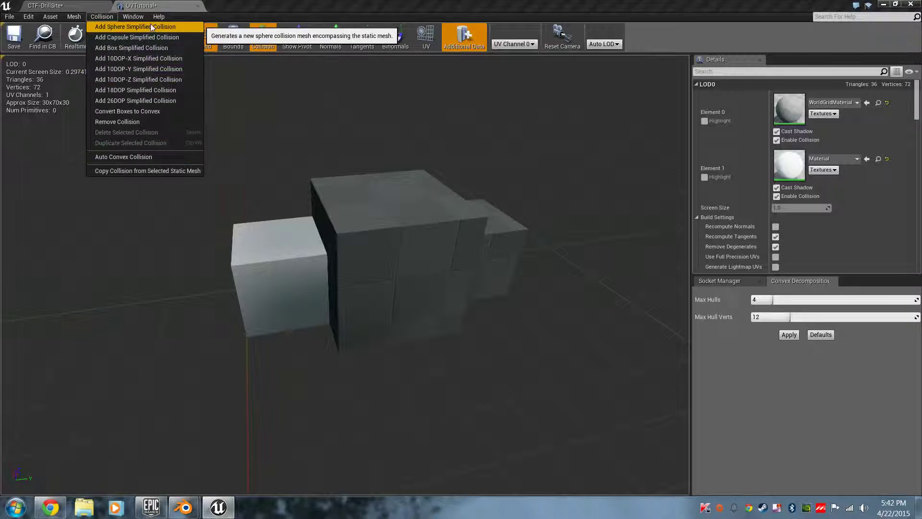
{"action": "left_click", "coordinate": [304, 194]}
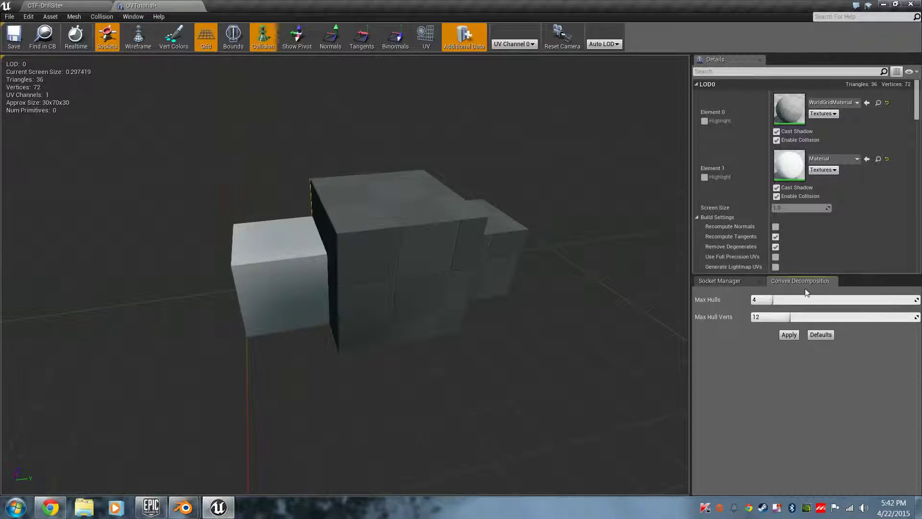
{"action": "left_click", "coordinate": [790, 334]}
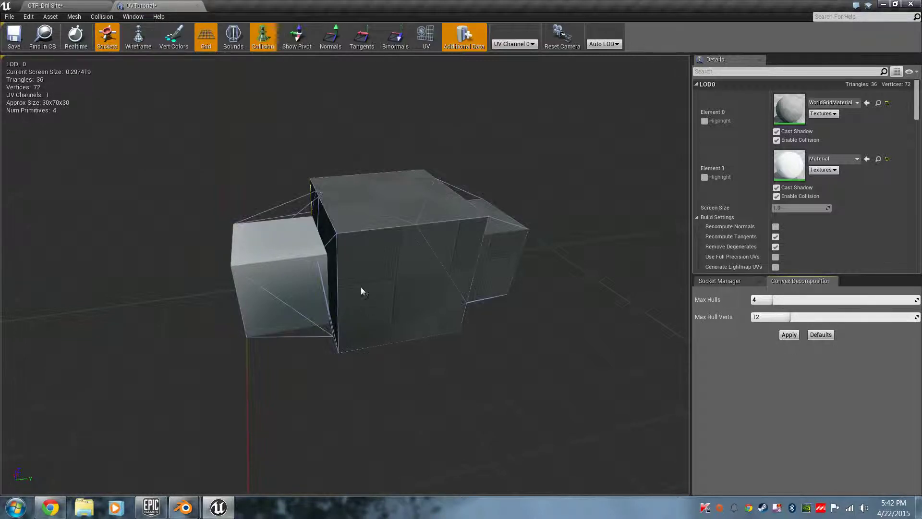
{"action": "left_click", "coordinate": [789, 335]}
{"action": "left_click_drag", "start_coordinate": [772, 303], "coordinate": [803, 301]}
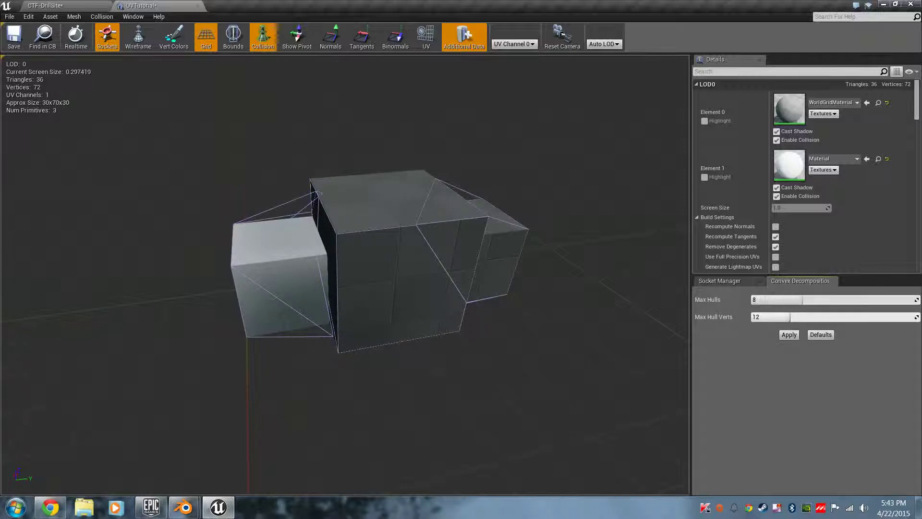
{"action": "left_click", "coordinate": [788, 335]}
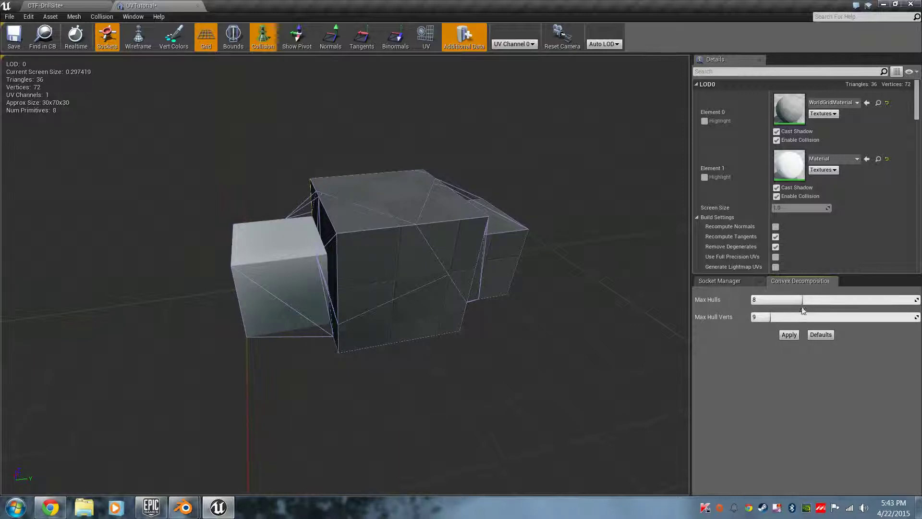
Regenerate the mesh's convex collision with Max Hulls 3 and Max Hull Verts 13.
{"action": "left_click_drag", "start_coordinate": [802, 301], "coordinate": [778, 317]}
{"action": "left_click", "coordinate": [790, 336]}
{"action": "left_click", "coordinate": [787, 336]}
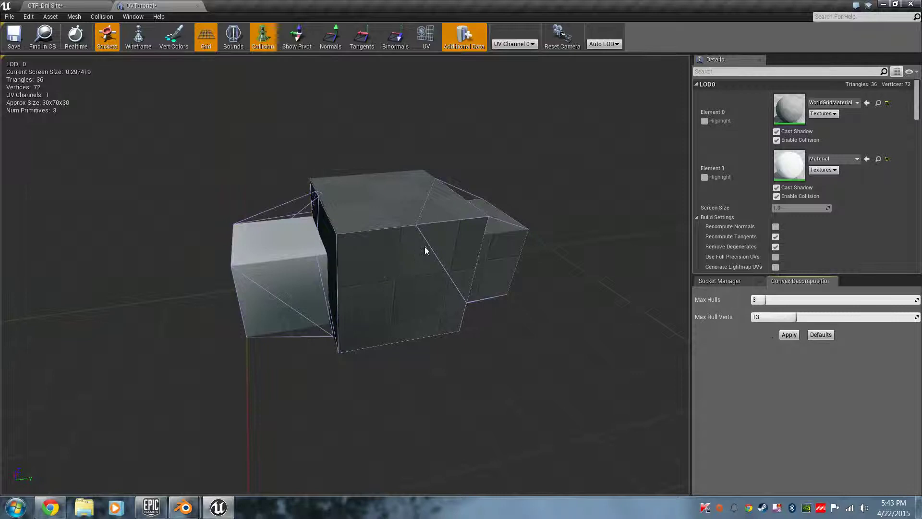
Highlight material Element 1 and Element 0 in turn to examine which cubes each one covers.
{"action": "right_click_drag", "start_coordinate": [424, 246], "coordinate": [389, 221]}
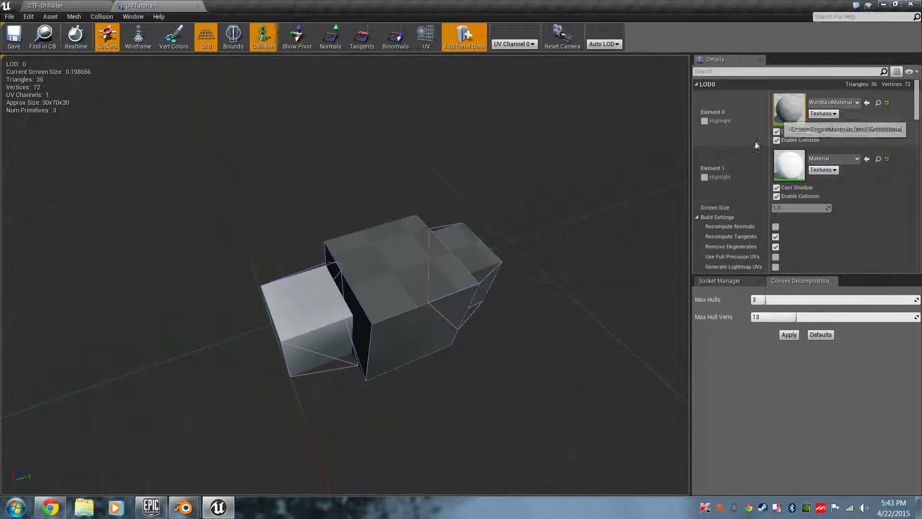
{"action": "left_click", "coordinate": [704, 177]}
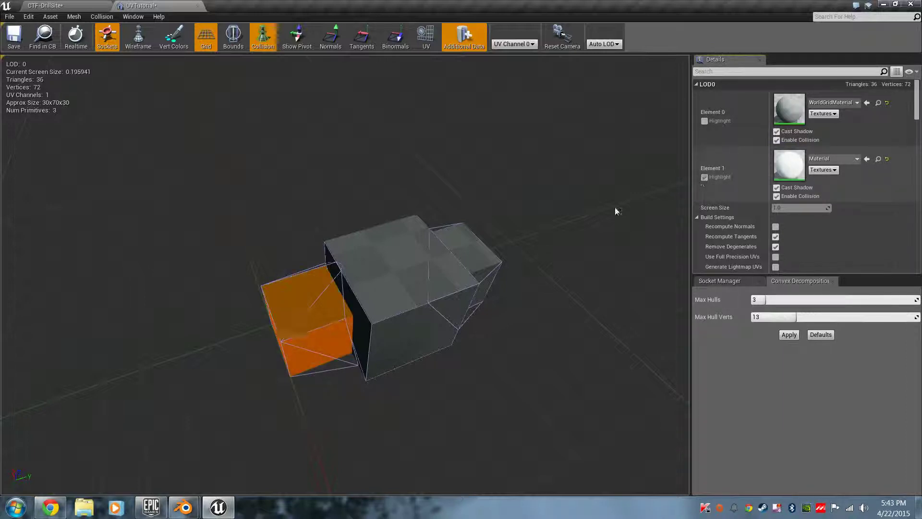
{"action": "right_click_drag", "start_coordinate": [381, 326], "coordinate": [415, 326]}
{"action": "left_click_drag", "start_coordinate": [495, 310], "coordinate": [538, 309]}
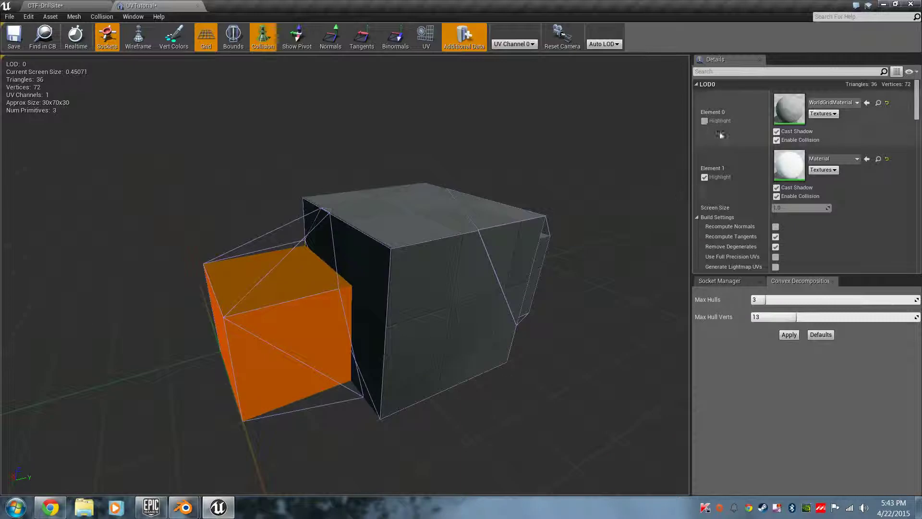
{"action": "left_click", "coordinate": [704, 122]}
{"action": "left_click_drag", "start_coordinate": [457, 281], "coordinate": [487, 315]}
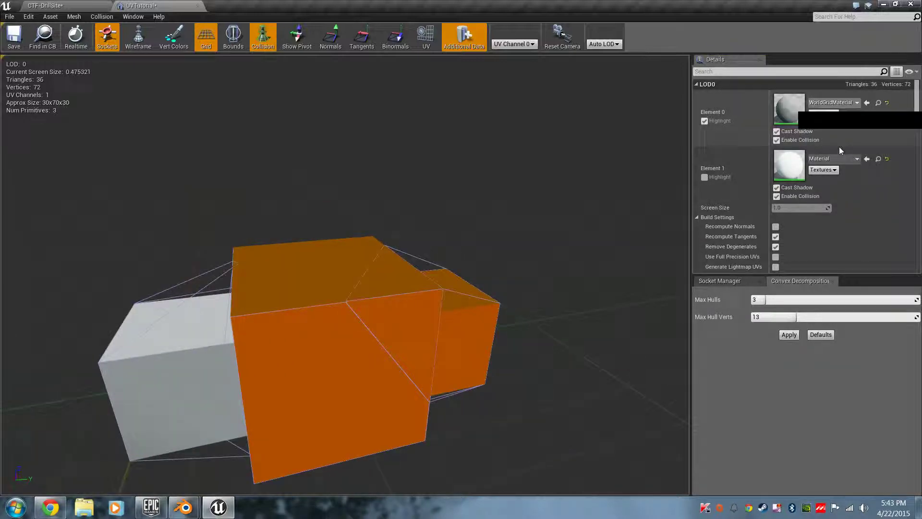
Look through the material choices for Element 1 and Element 0 and review the LOD0 build settings.
{"action": "left_click", "coordinate": [846, 161]}
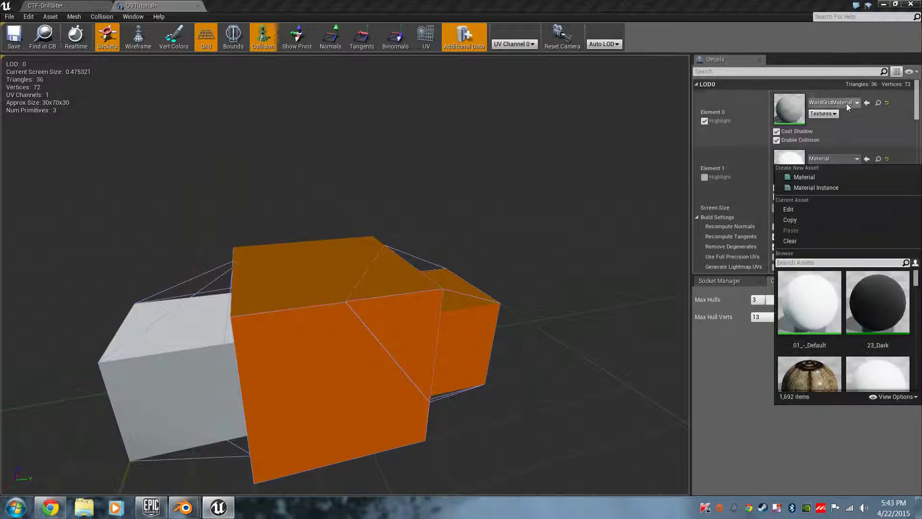
{"action": "left_click", "coordinate": [831, 102]}
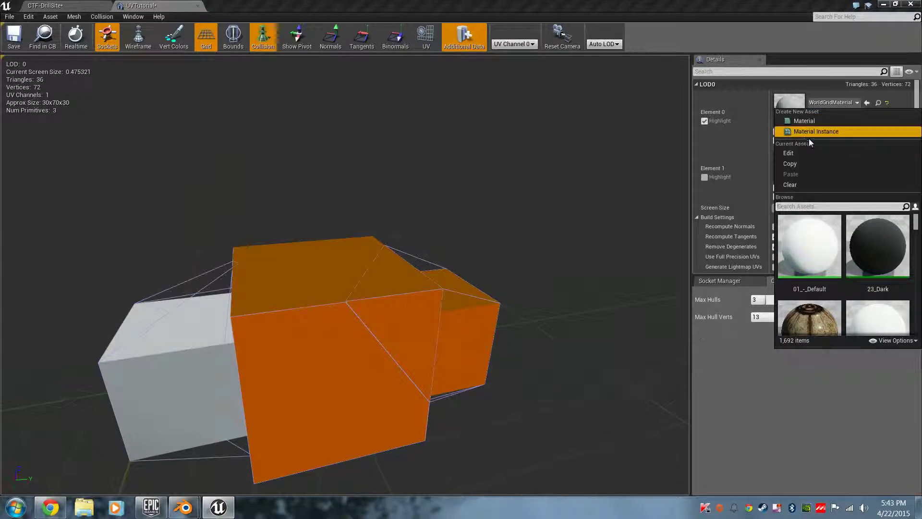
{"action": "left_click", "coordinate": [804, 56]}
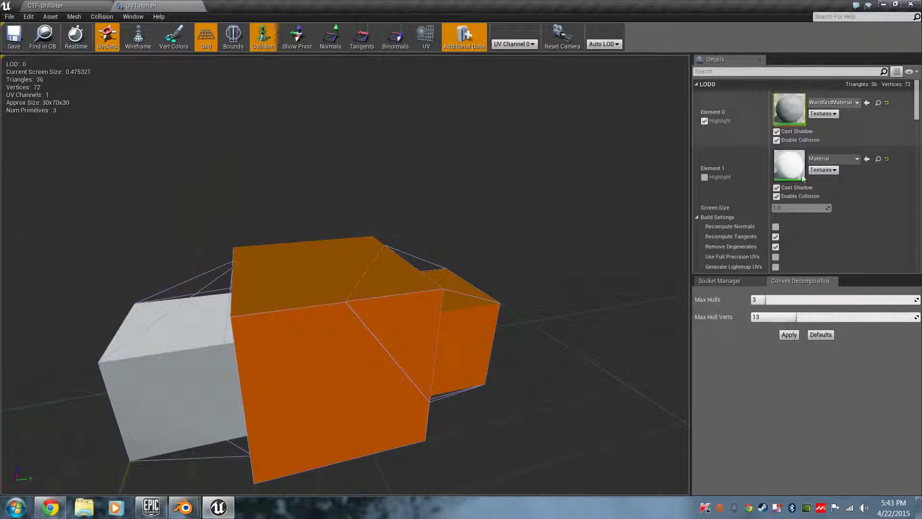
{"action": "scroll", "coordinate": [819, 190], "scroll_direction": "down", "scroll_amount": 2}
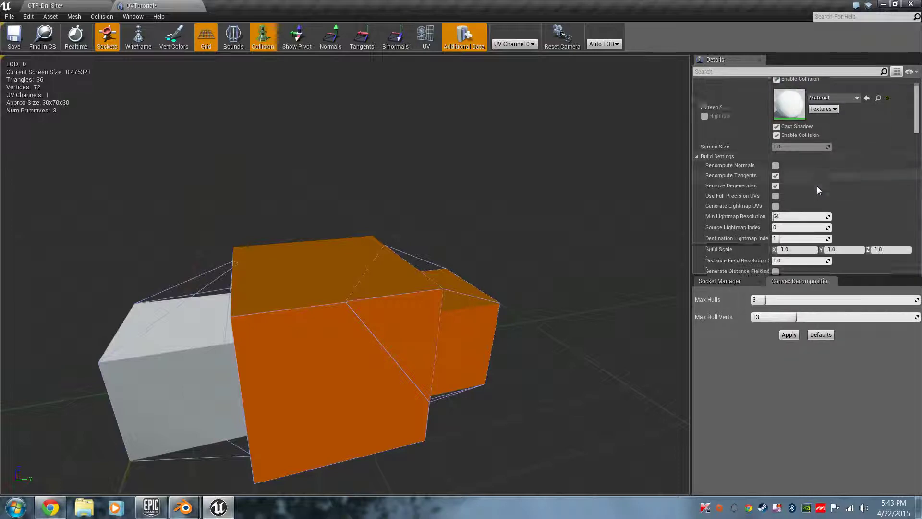
{"action": "scroll", "coordinate": [817, 180], "scroll_direction": "down", "scroll_amount": 2}
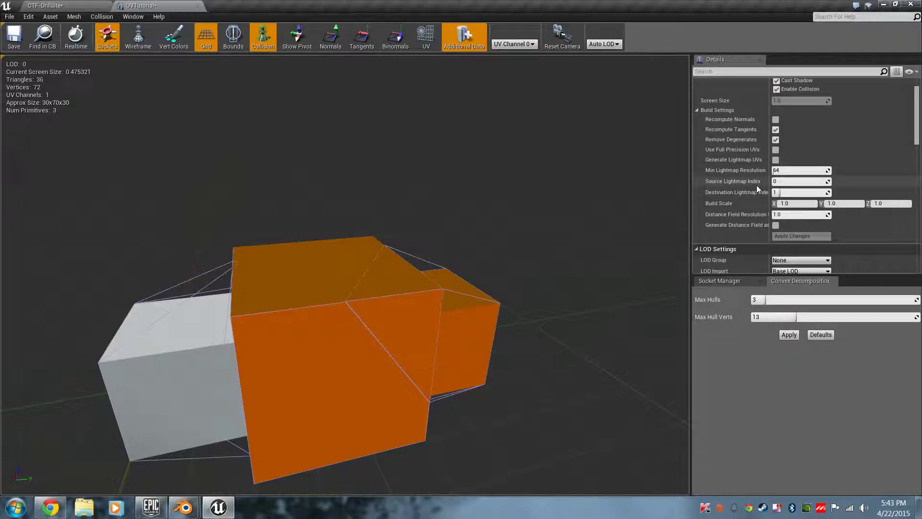